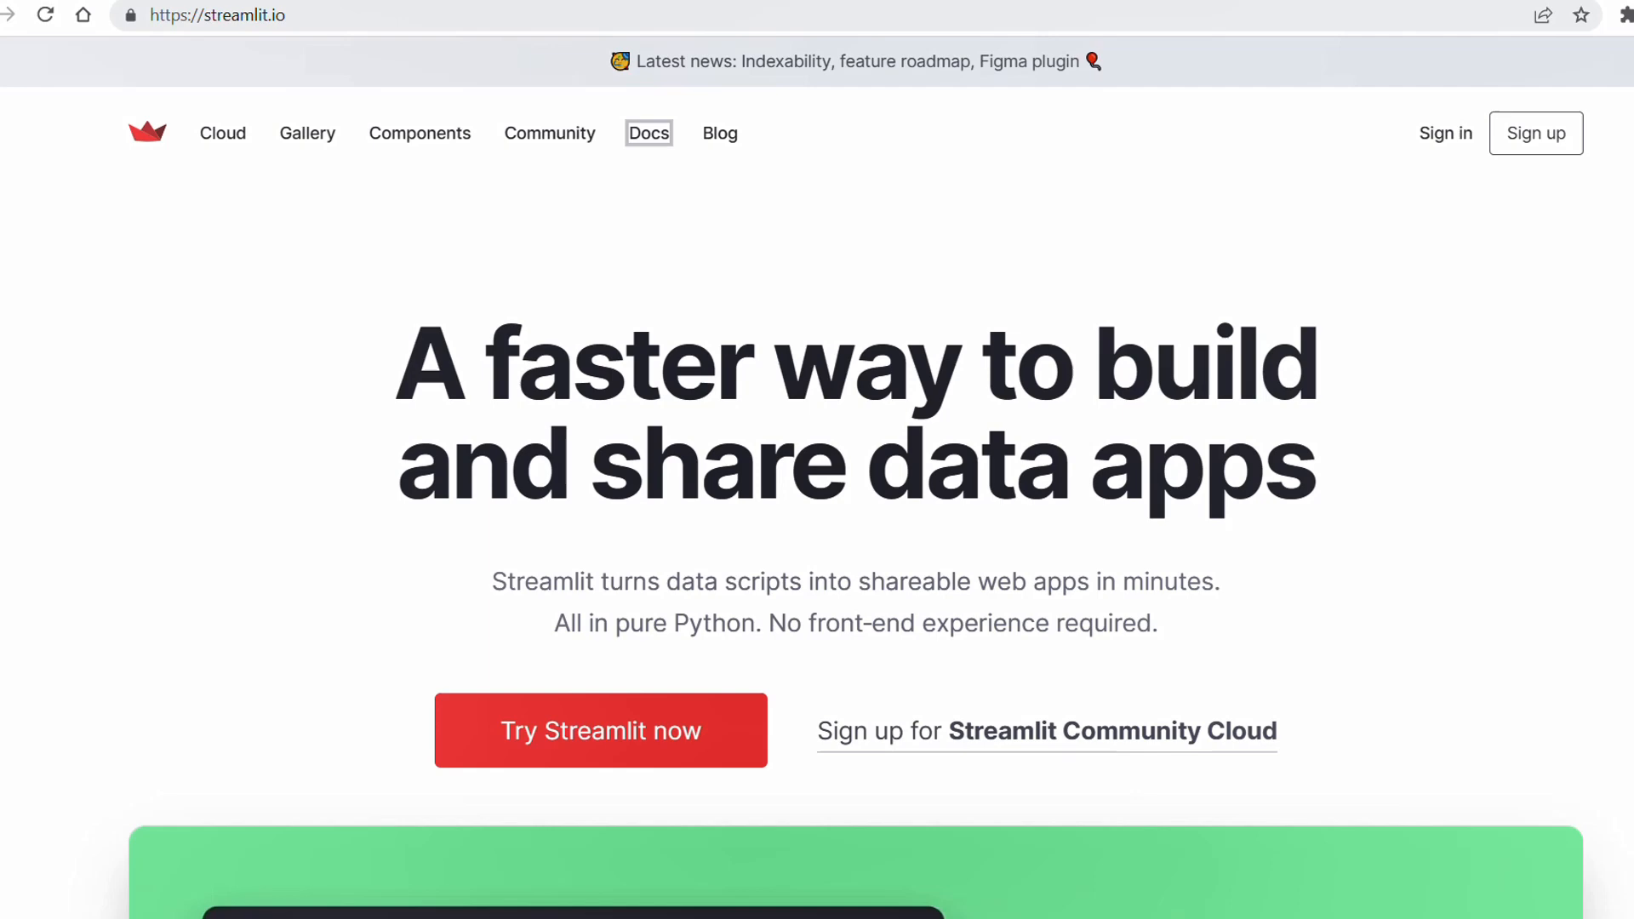
pyautogui.scroll(-2, 1095, 312)
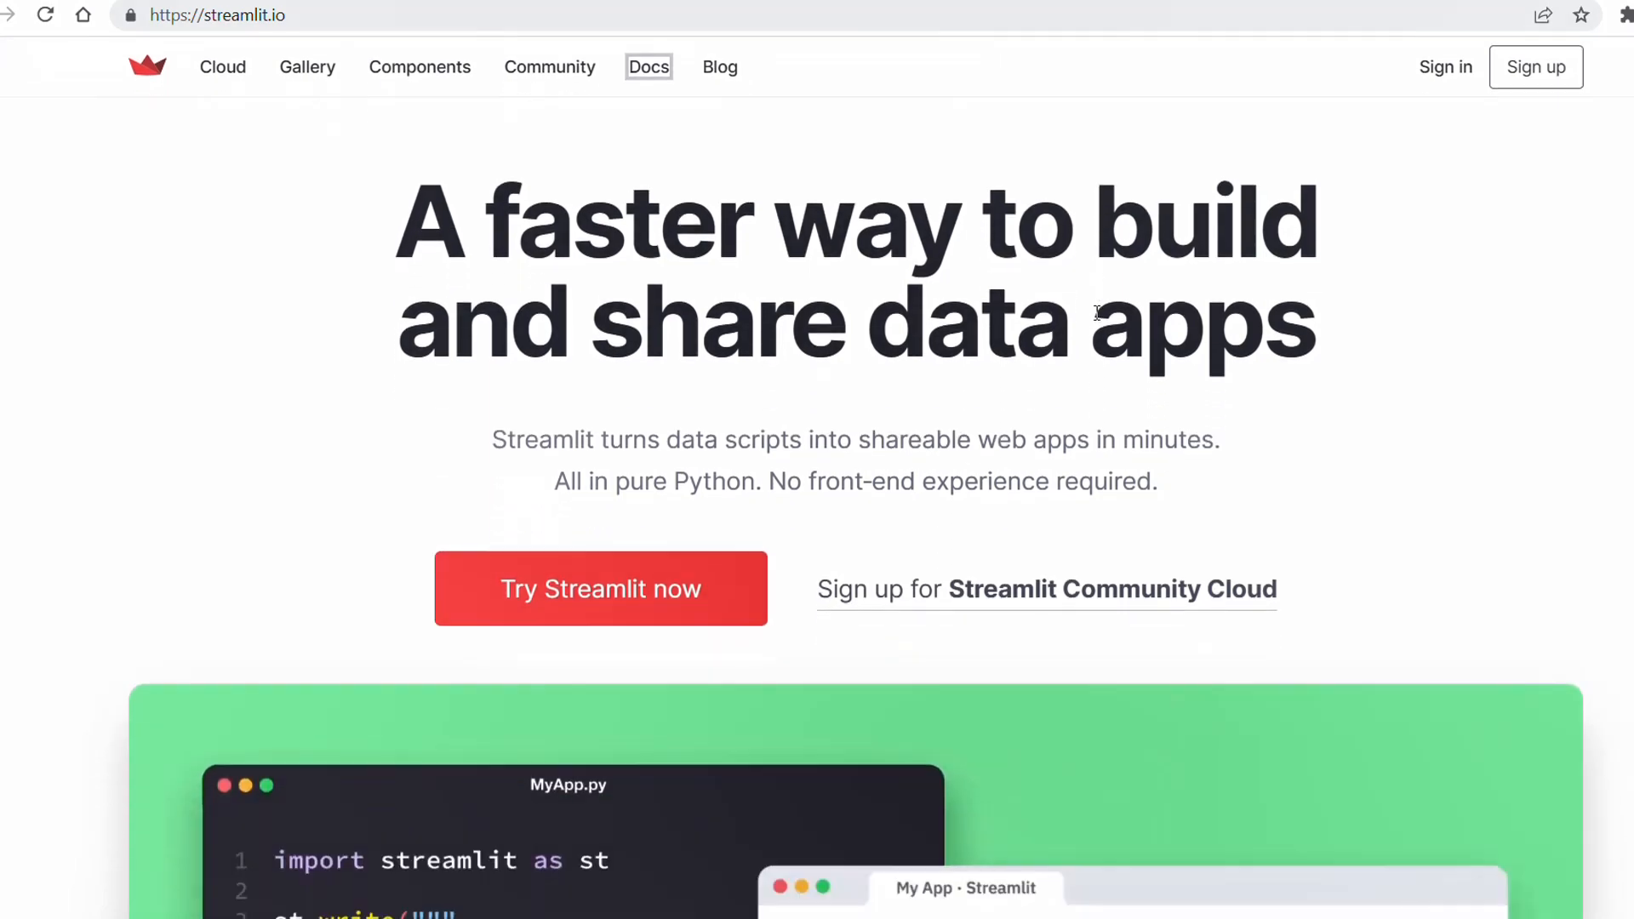
pyautogui.scroll(-4, 1096, 312)
pyautogui.scroll(-4, 1095, 312)
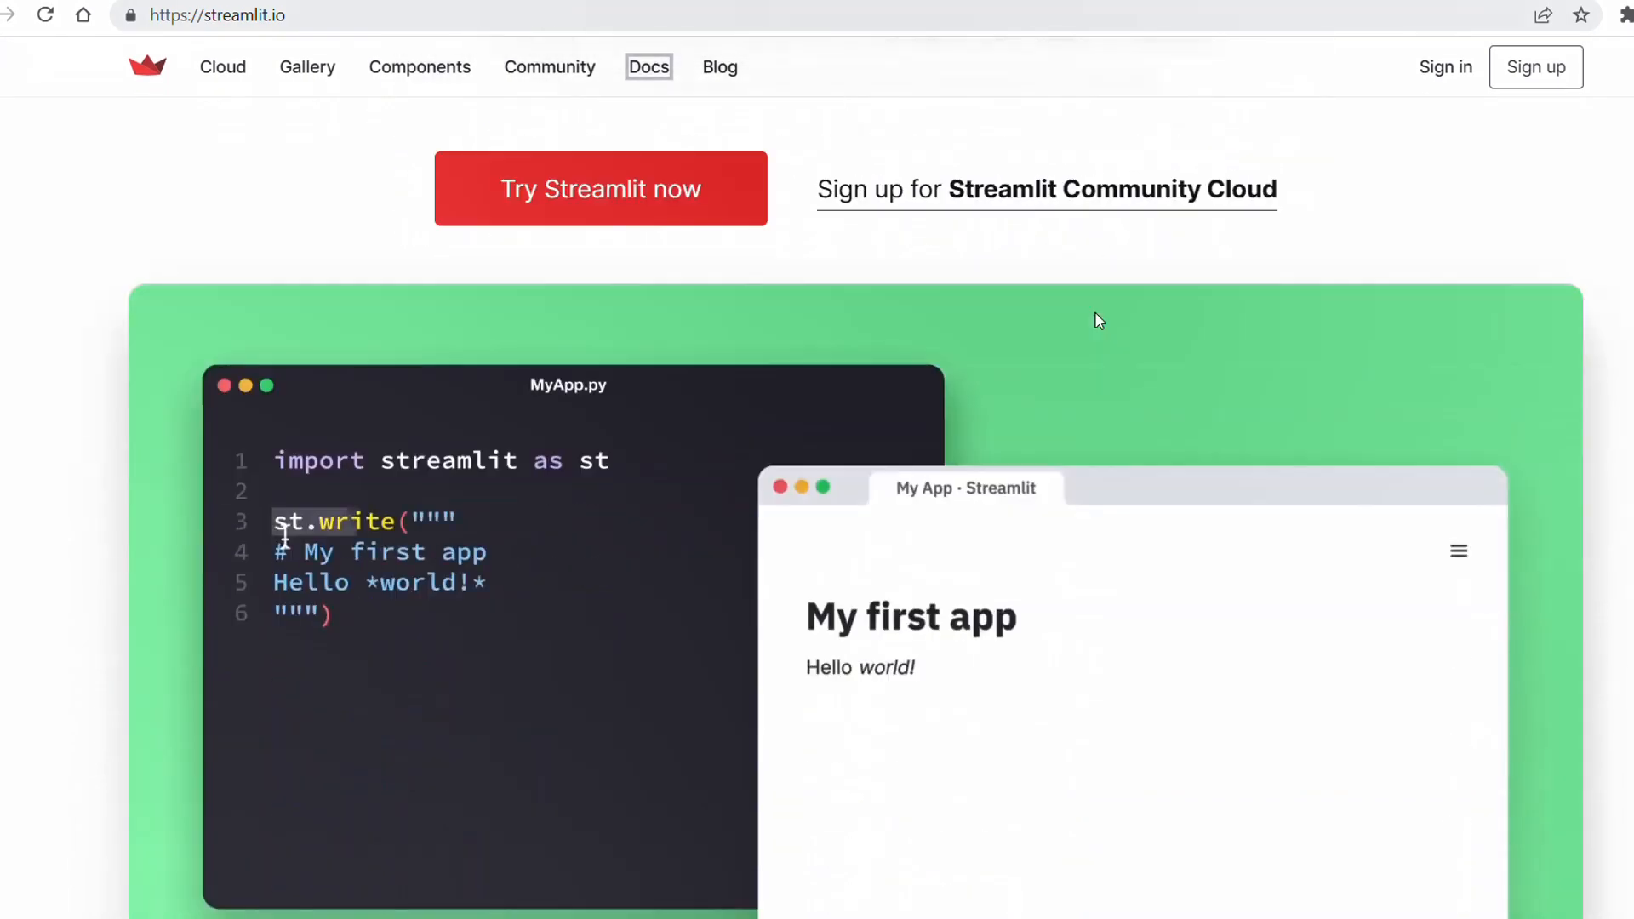
pyautogui.scroll(-1, 1095, 312)
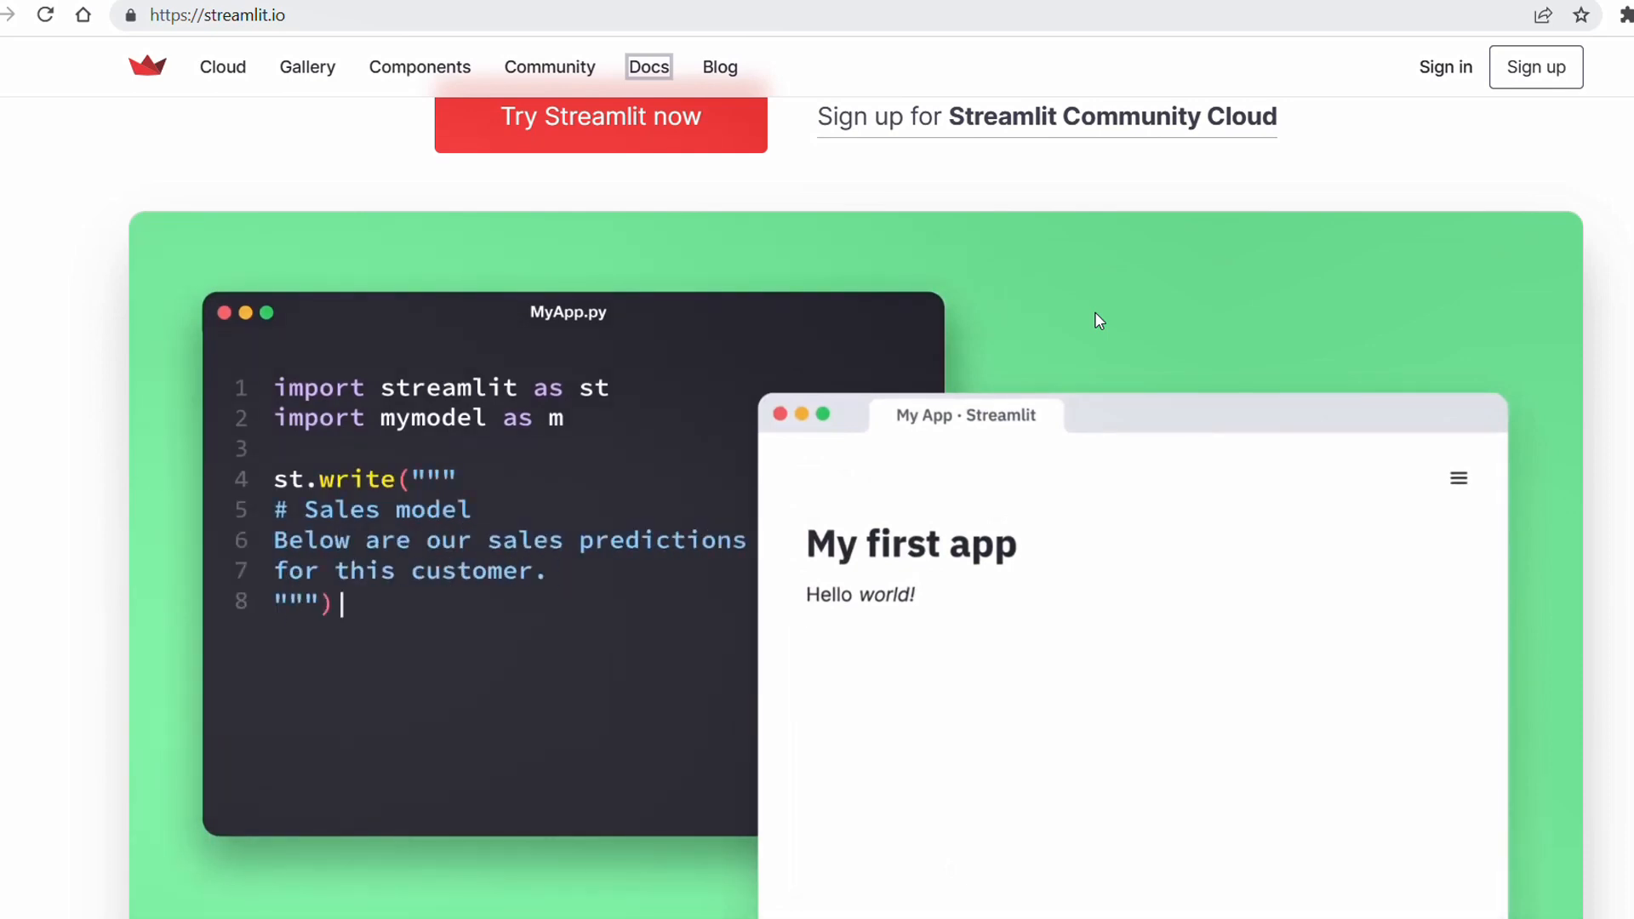
pyautogui.scroll(-1, 1095, 312)
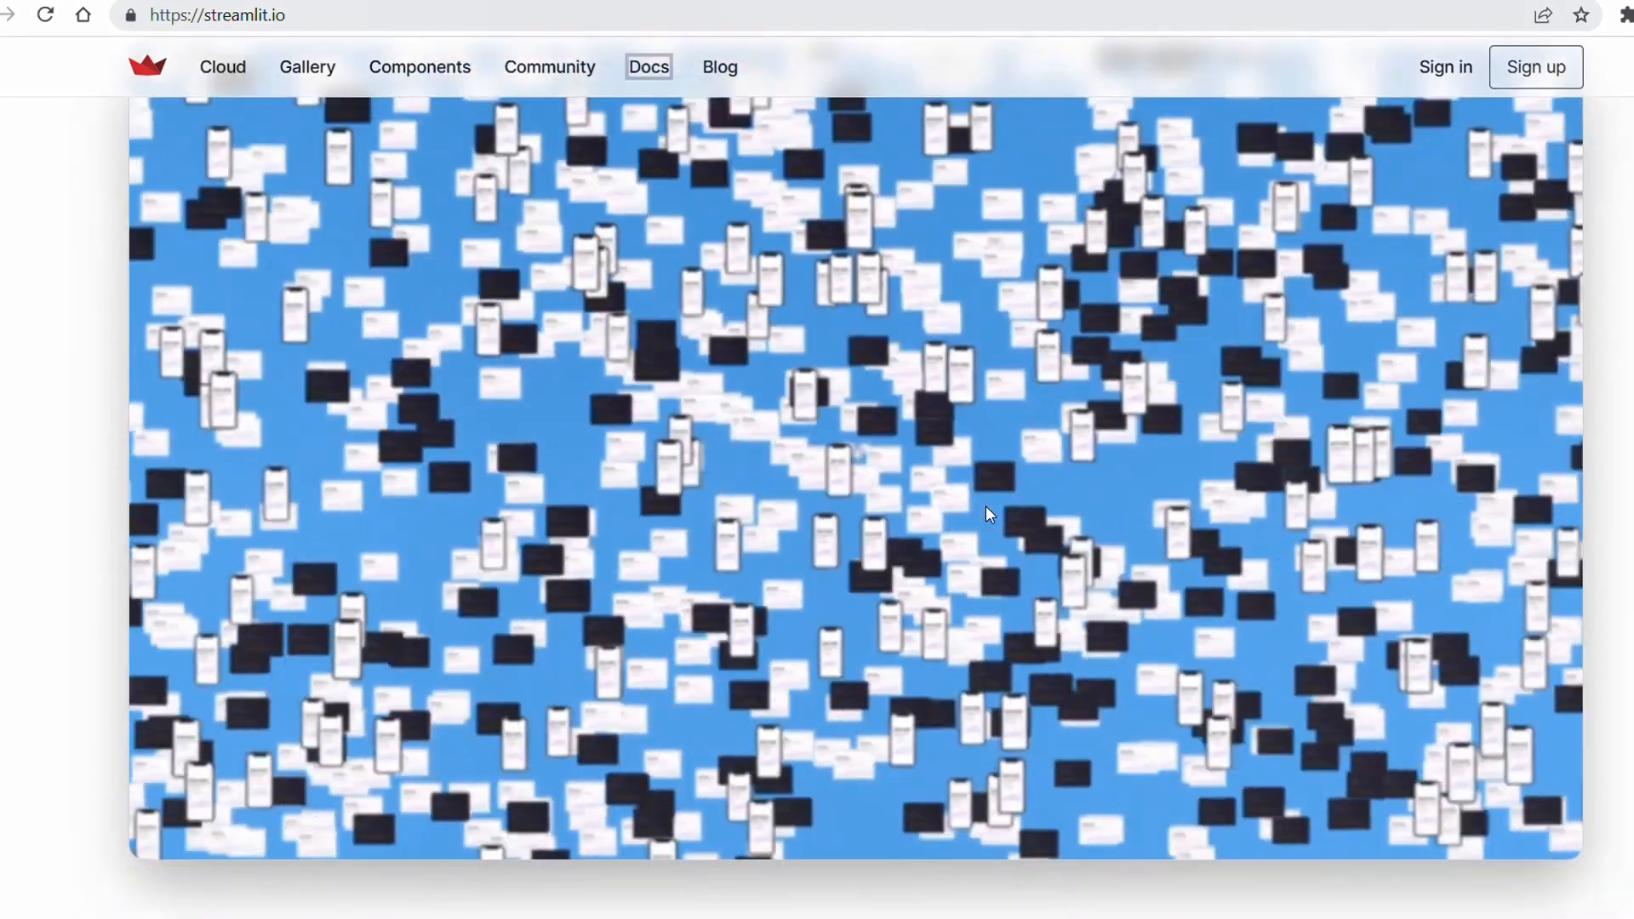
pyautogui.scroll(-8, 985, 506)
pyautogui.scroll(-1, 985, 514)
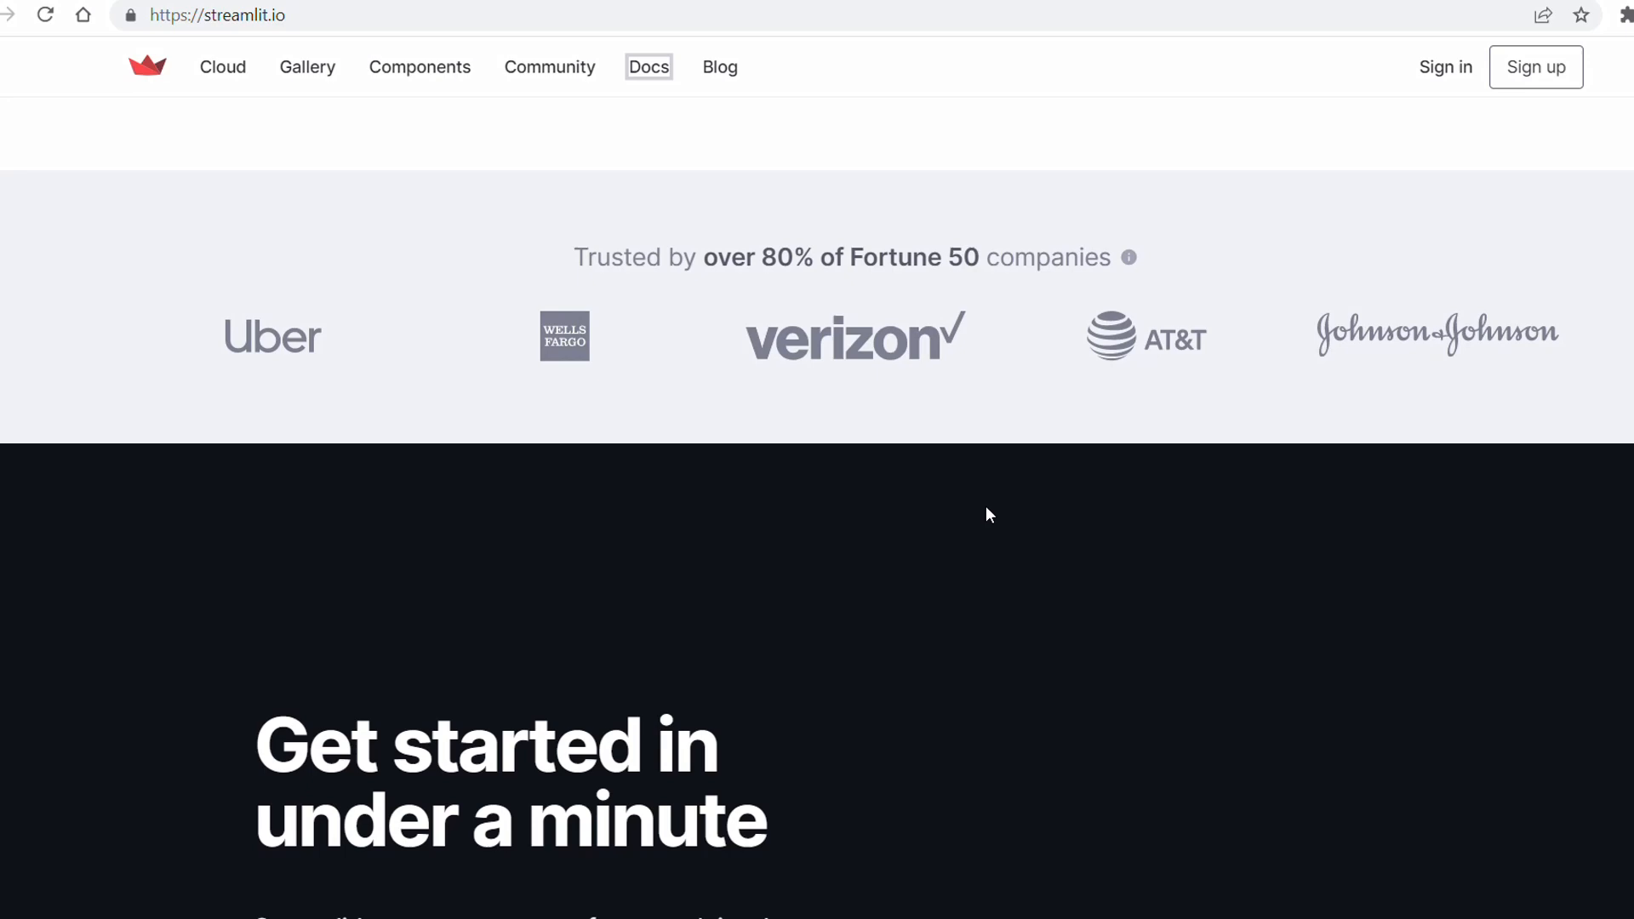
pyautogui.scroll(-5, 986, 514)
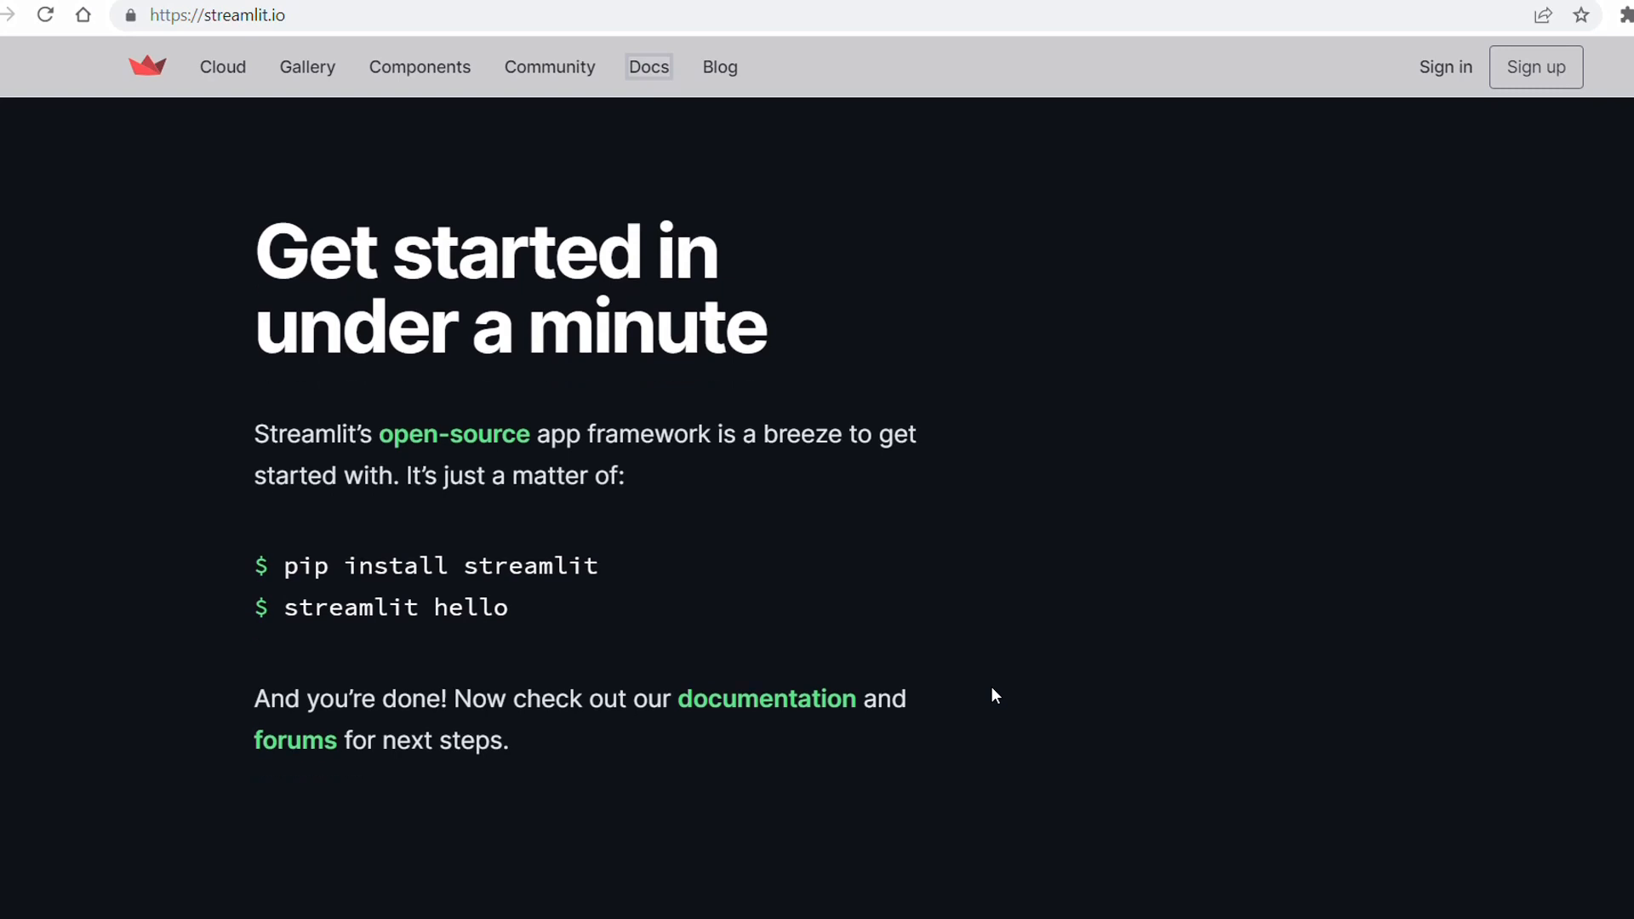
pyautogui.scroll(-1, 990, 686)
pyautogui.scroll(-5, 991, 686)
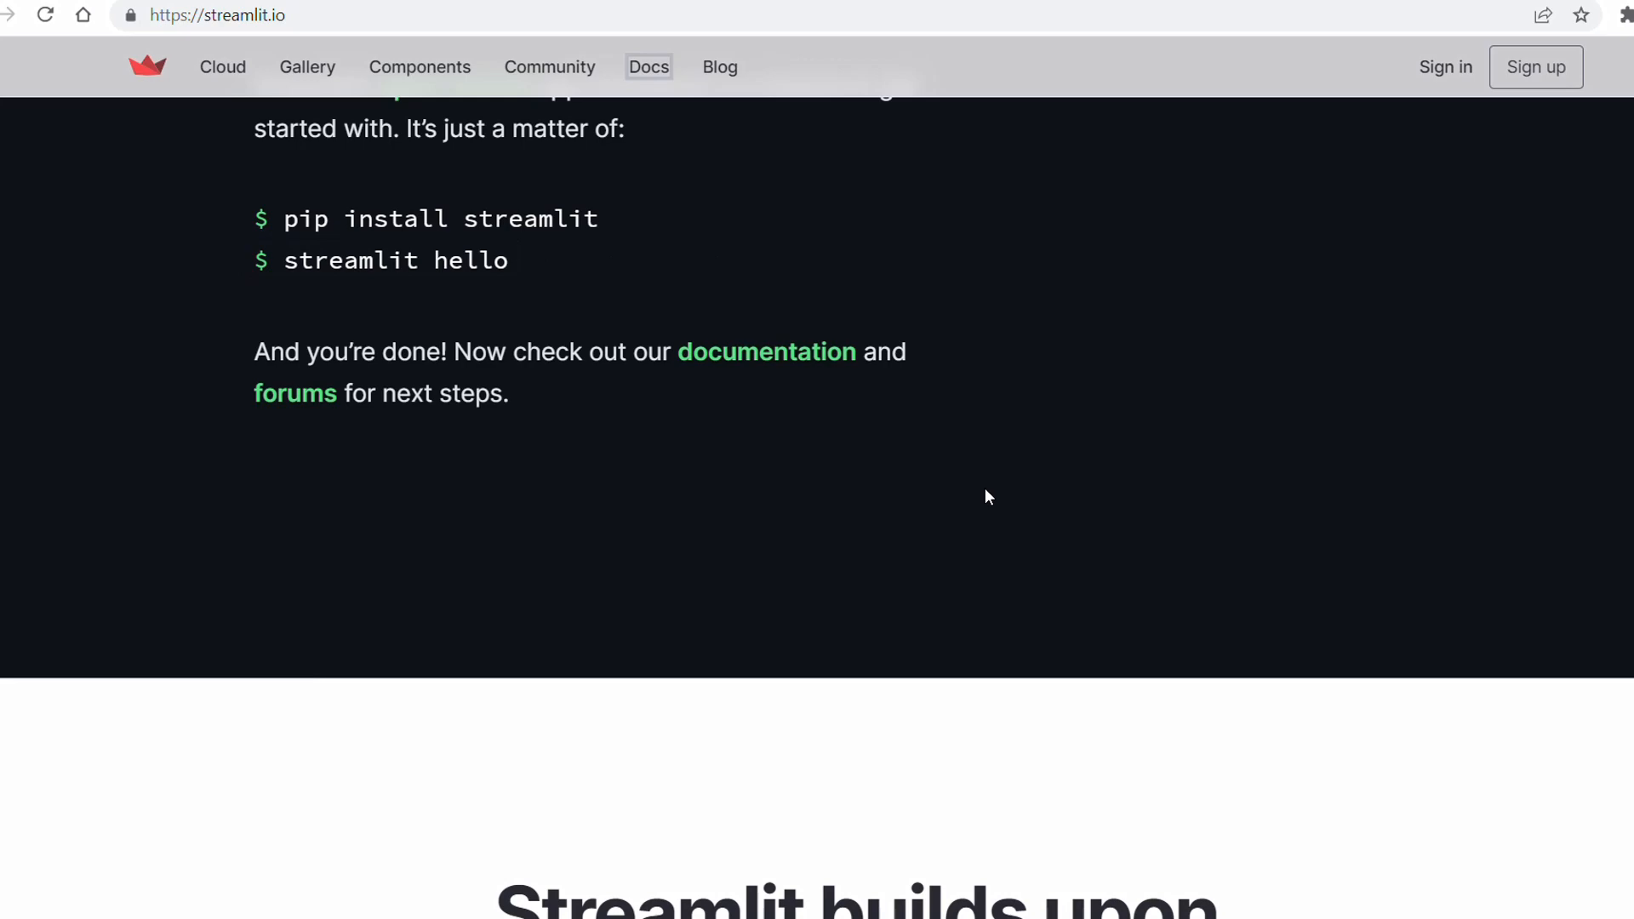
pyautogui.scroll(-1, 984, 488)
pyautogui.scroll(-4, 985, 488)
pyautogui.scroll(-2, 984, 488)
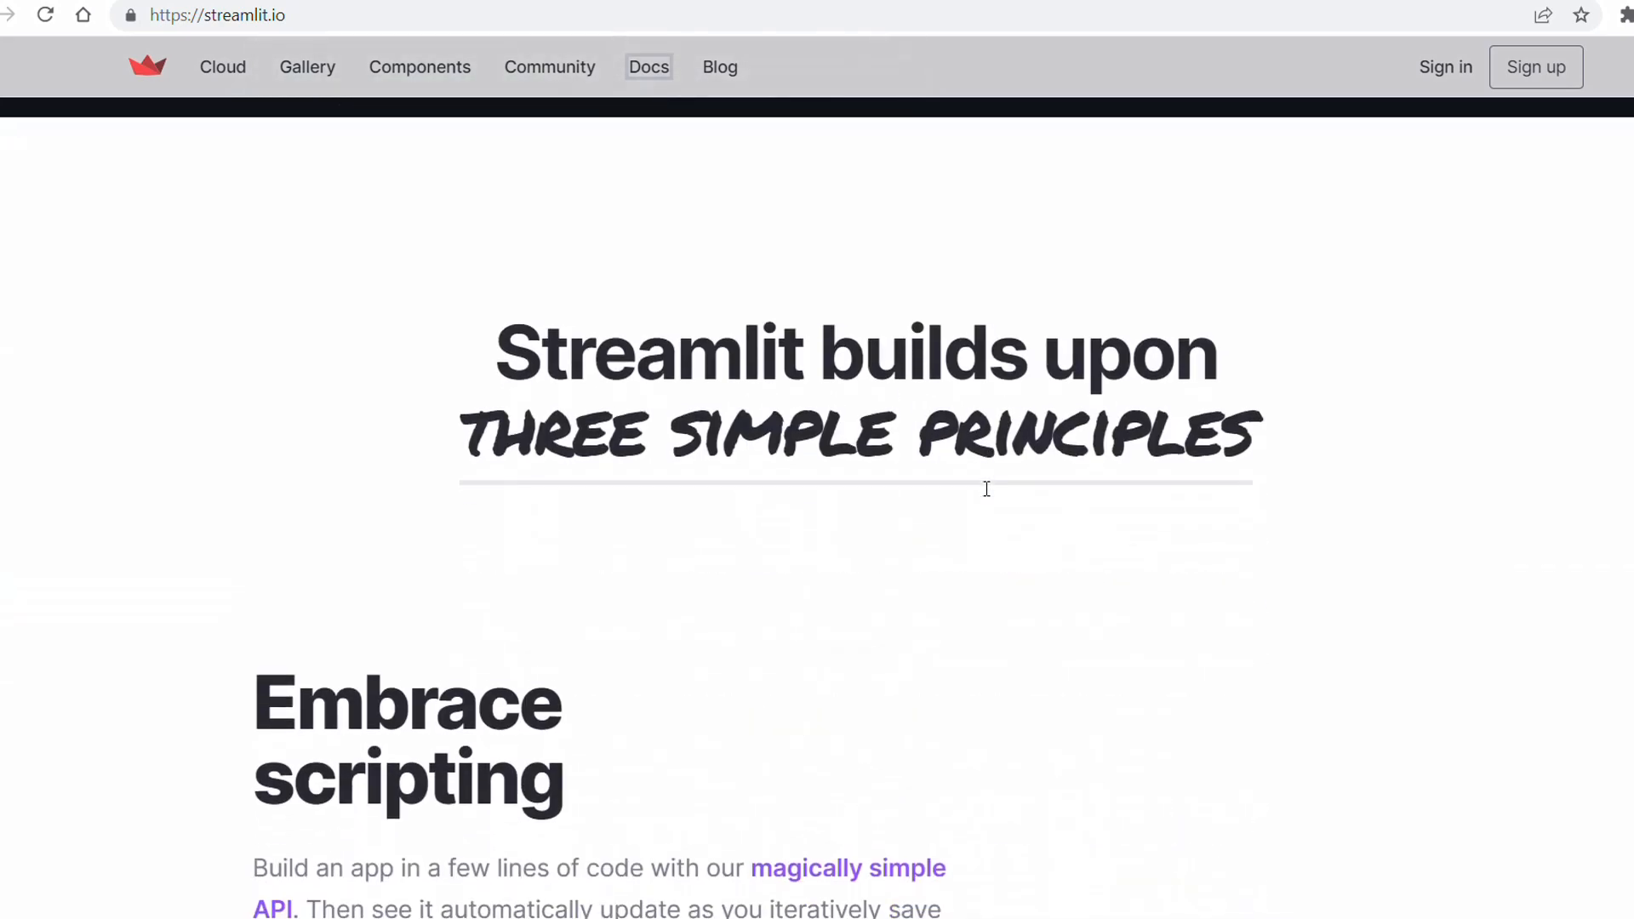
pyautogui.scroll(-1, 983, 487)
pyautogui.scroll(-3, 984, 487)
pyautogui.scroll(-1, 985, 496)
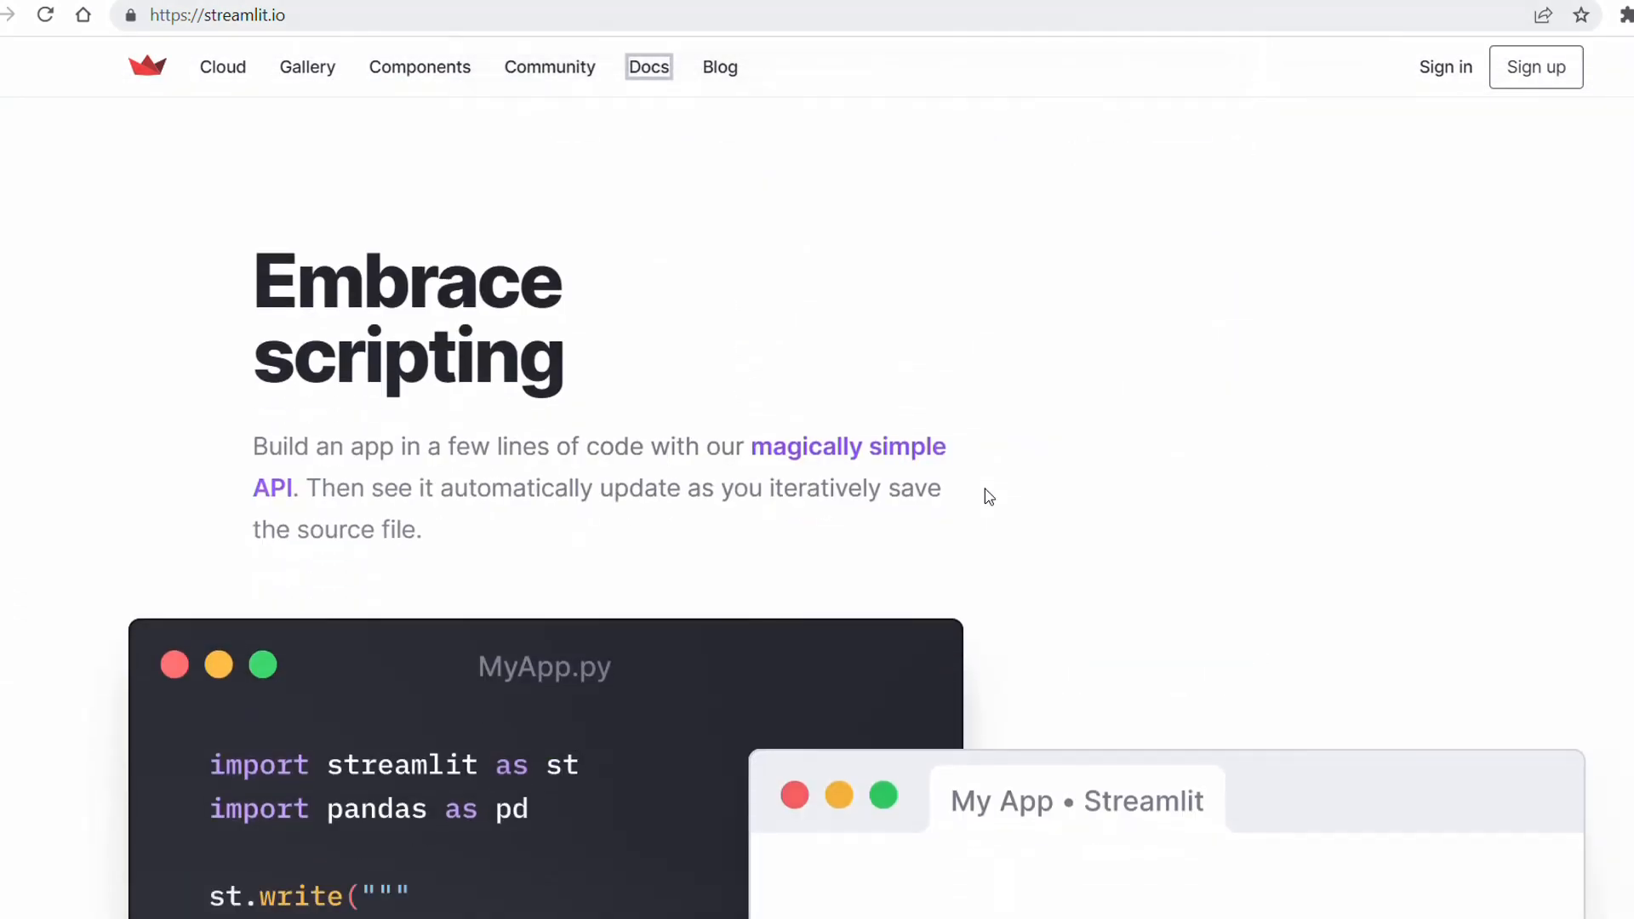
pyautogui.scroll(-1, 984, 496)
pyautogui.scroll(-3, 984, 496)
pyautogui.scroll(-2, 985, 495)
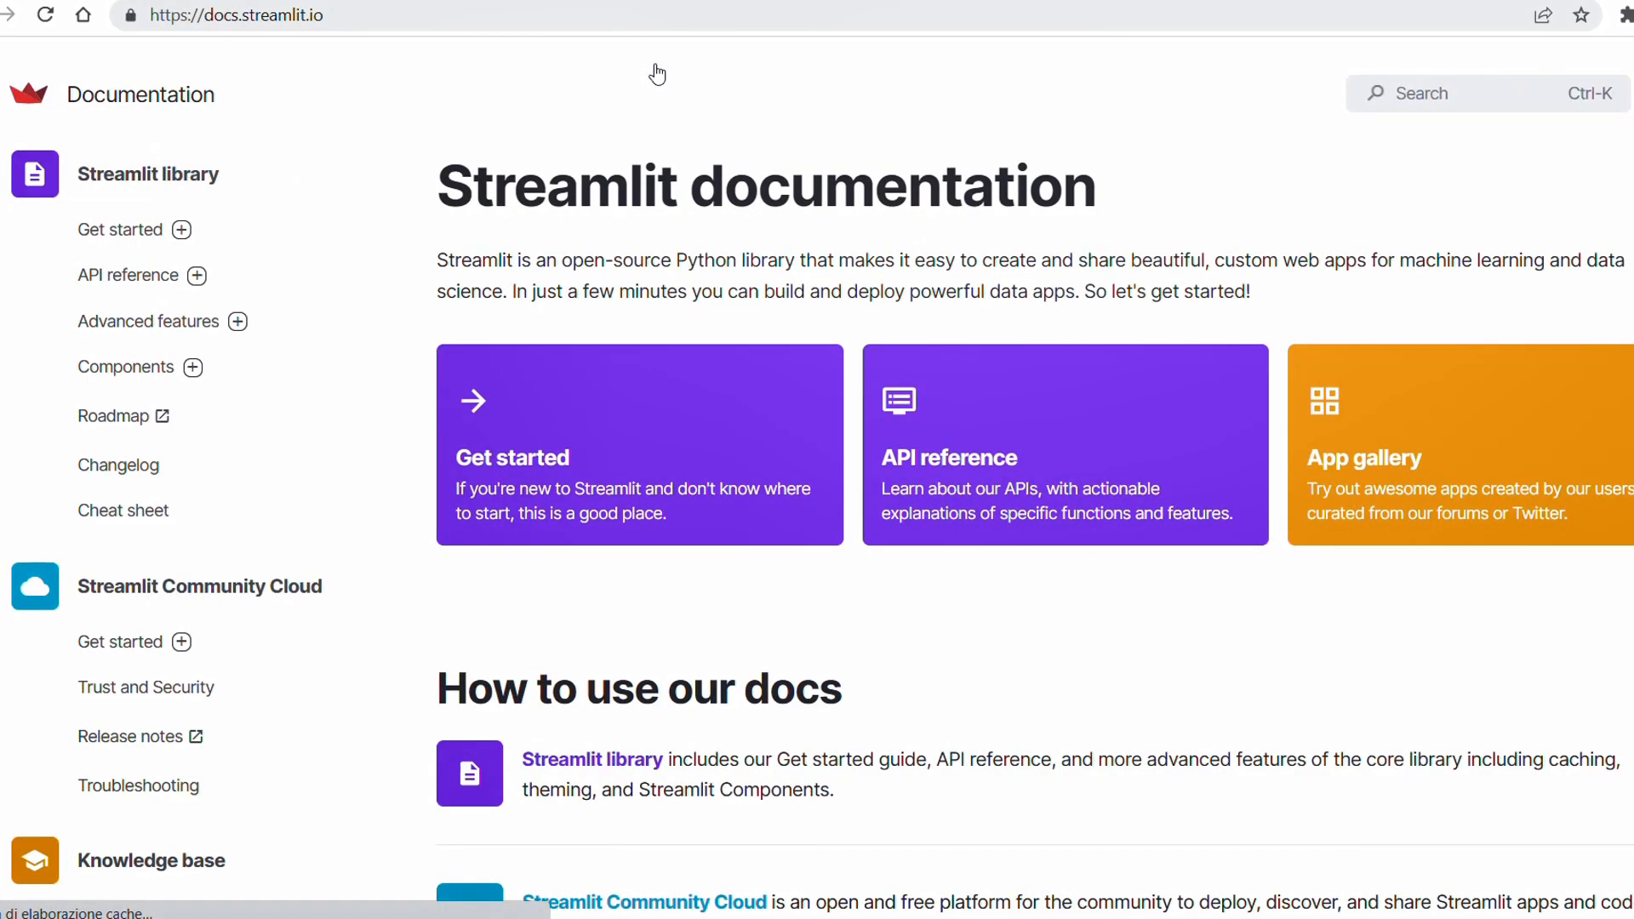
# Go from the Get started guide to the Streamlit installation instructions.
pyautogui.click(775, 389)
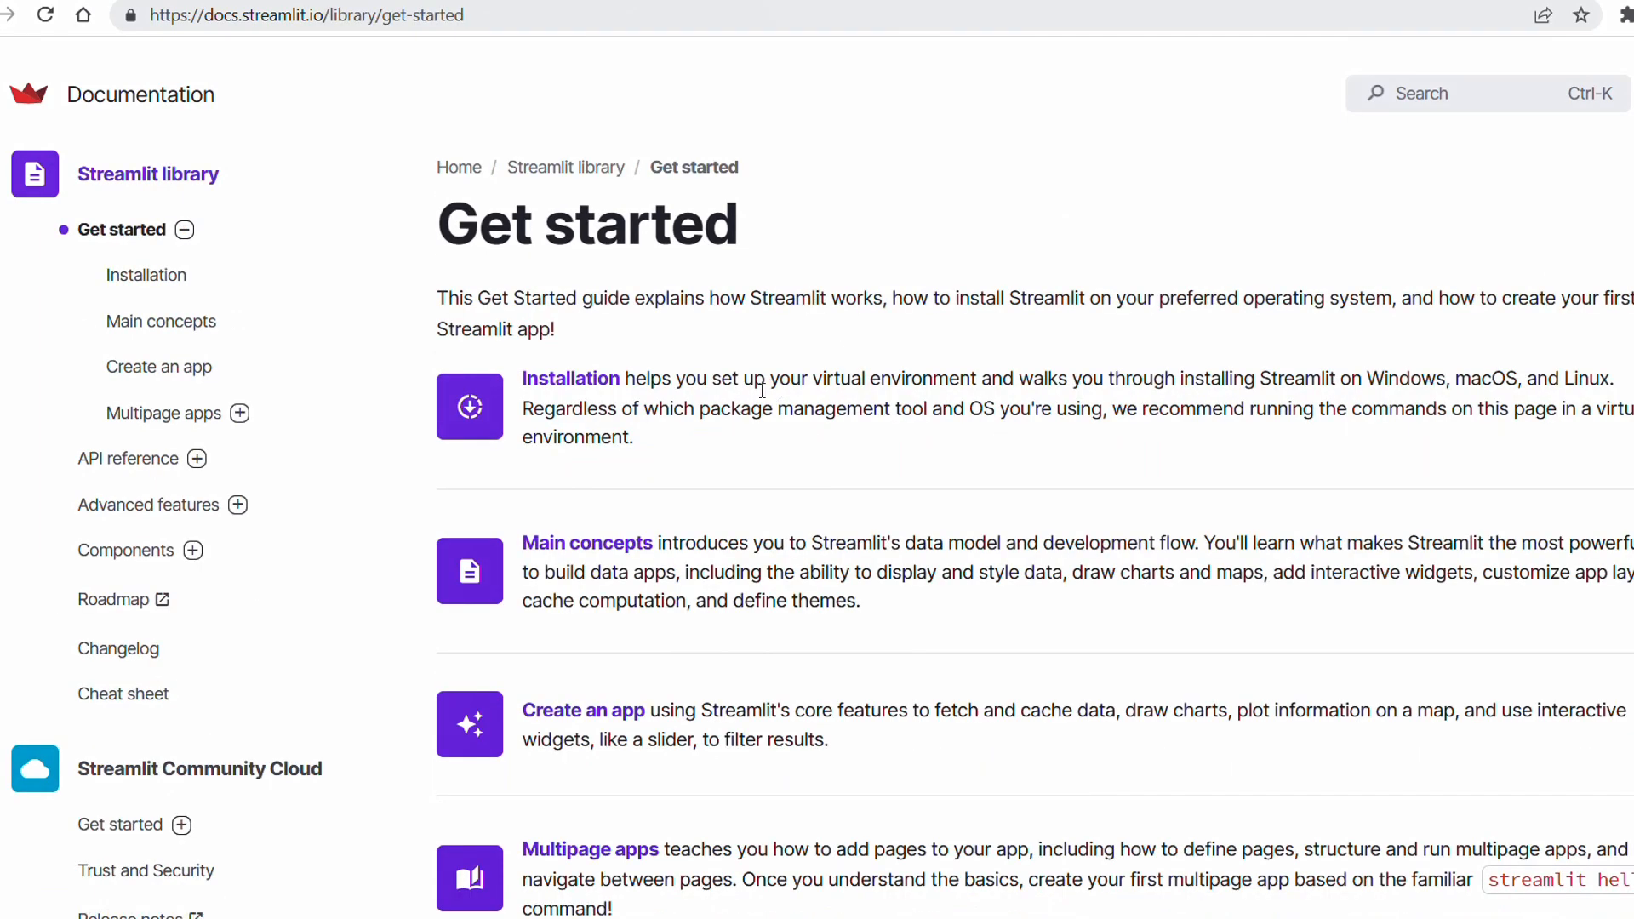
pyautogui.click(593, 384)
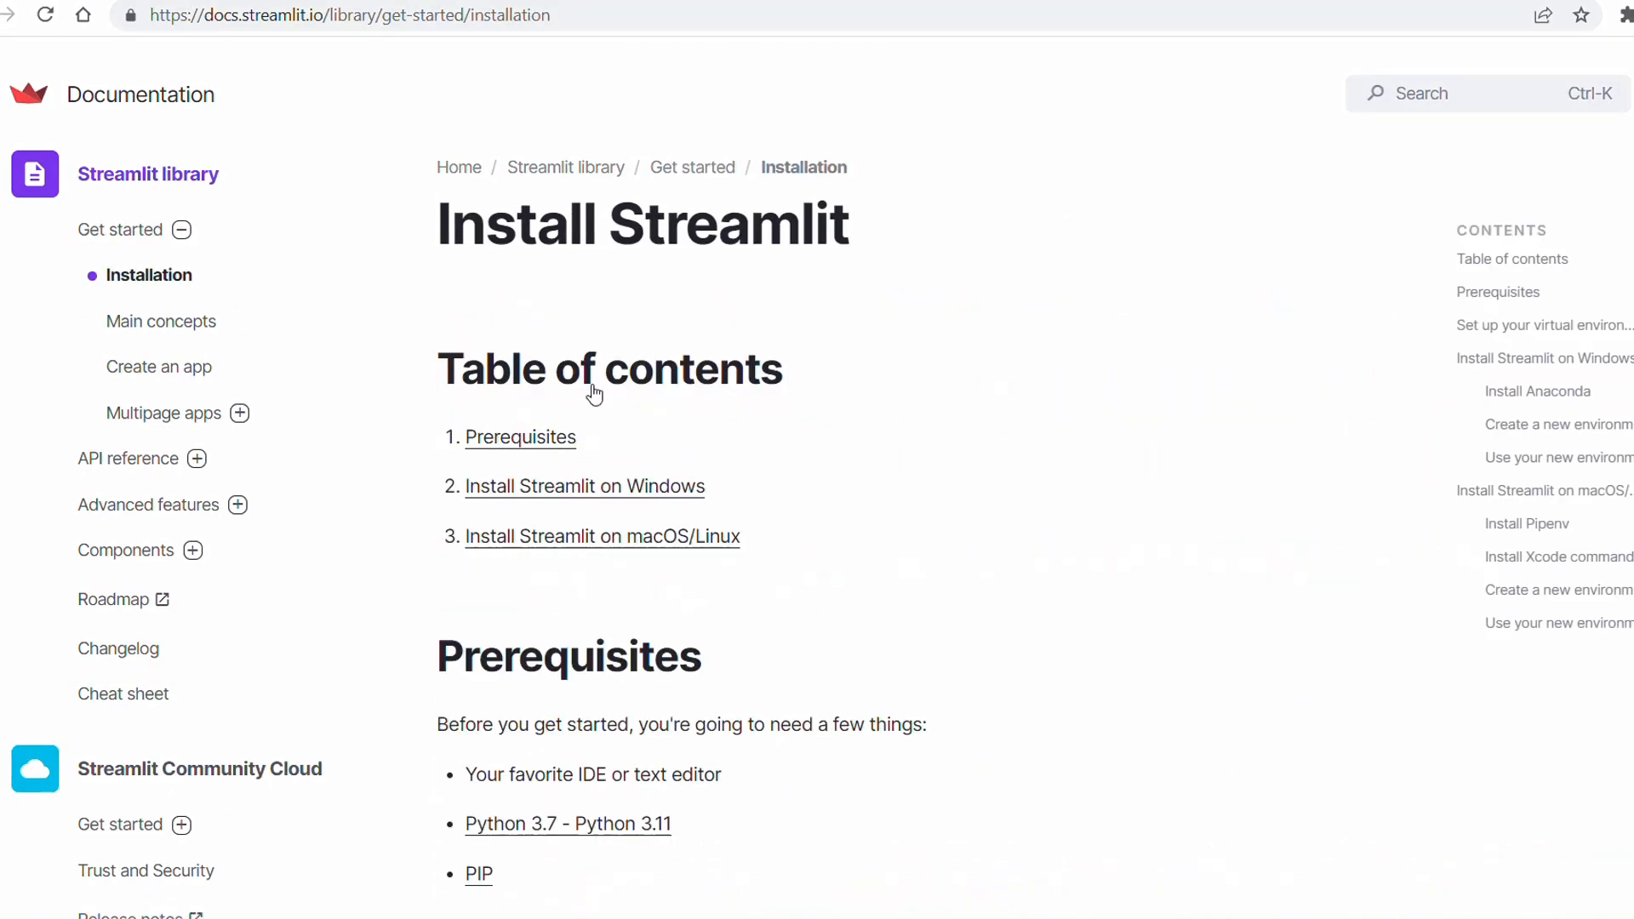
pyautogui.scroll(-2, 593, 392)
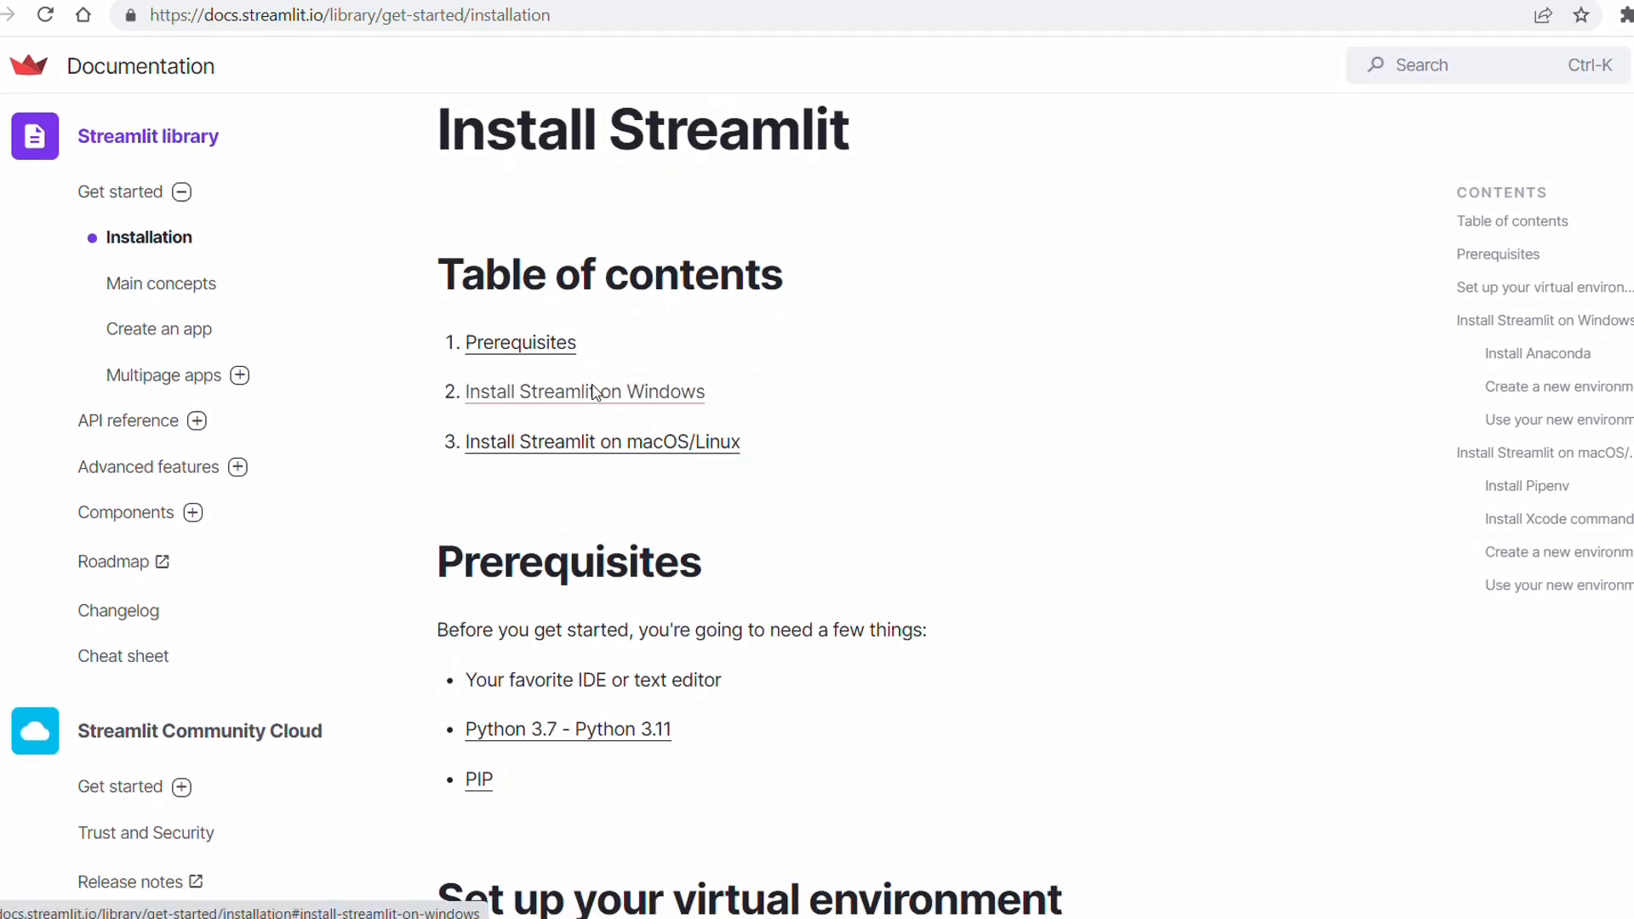
pyautogui.scroll(-2, 594, 392)
pyautogui.scroll(-3, 594, 392)
pyautogui.scroll(-1, 593, 393)
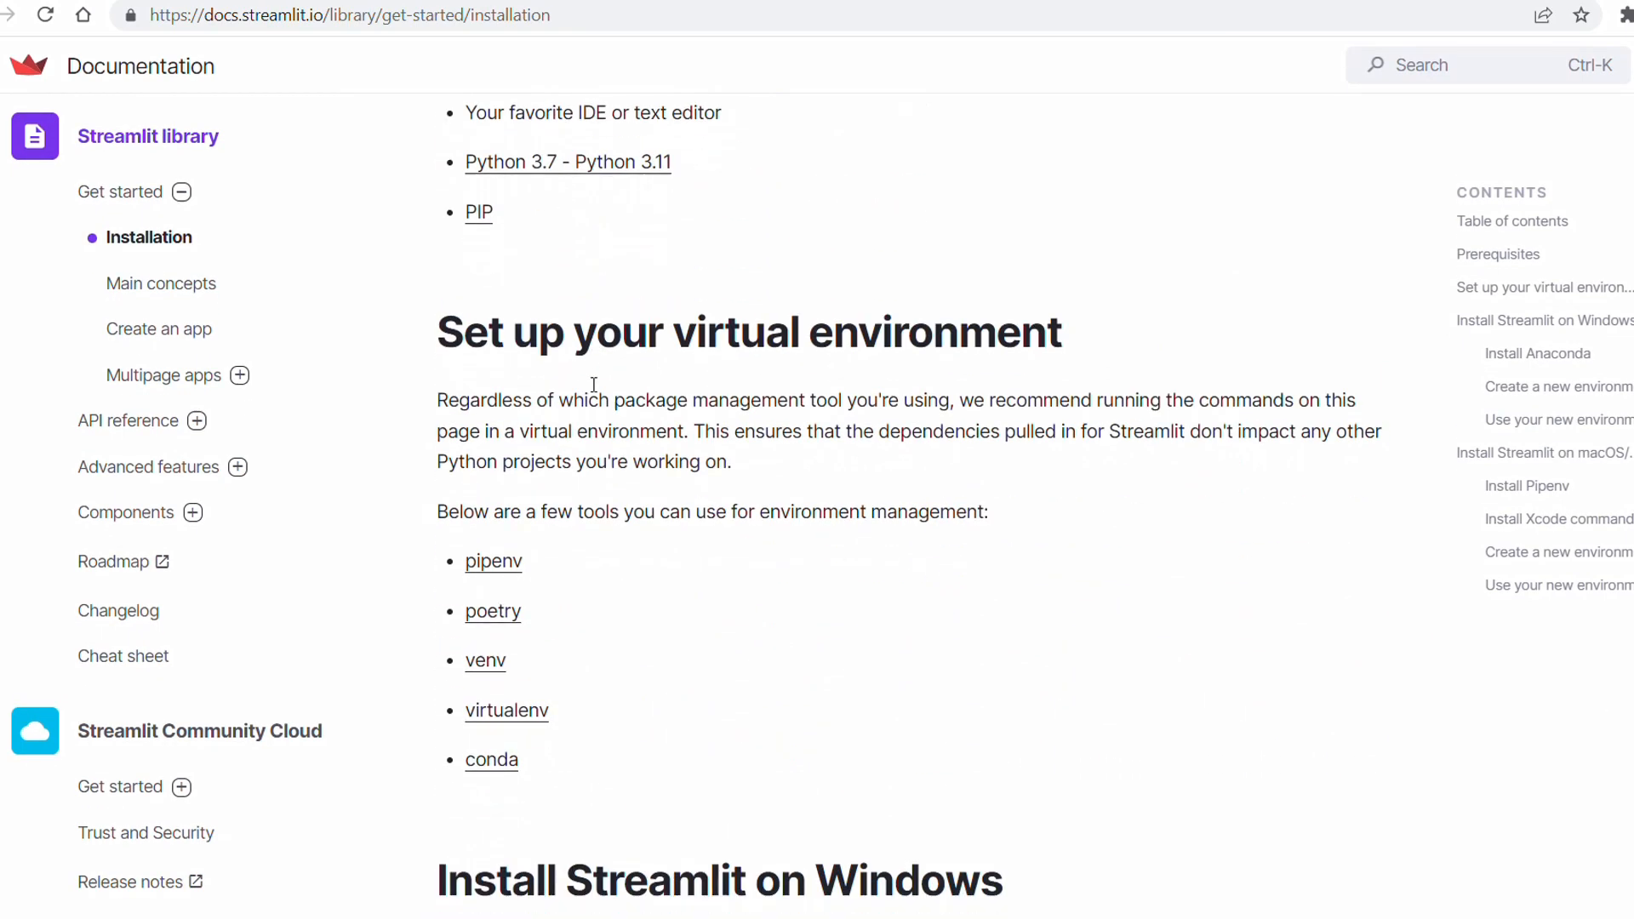
pyautogui.scroll(-1, 594, 392)
pyautogui.scroll(-2, 594, 392)
pyautogui.scroll(-2, 593, 391)
pyautogui.scroll(-1, 594, 393)
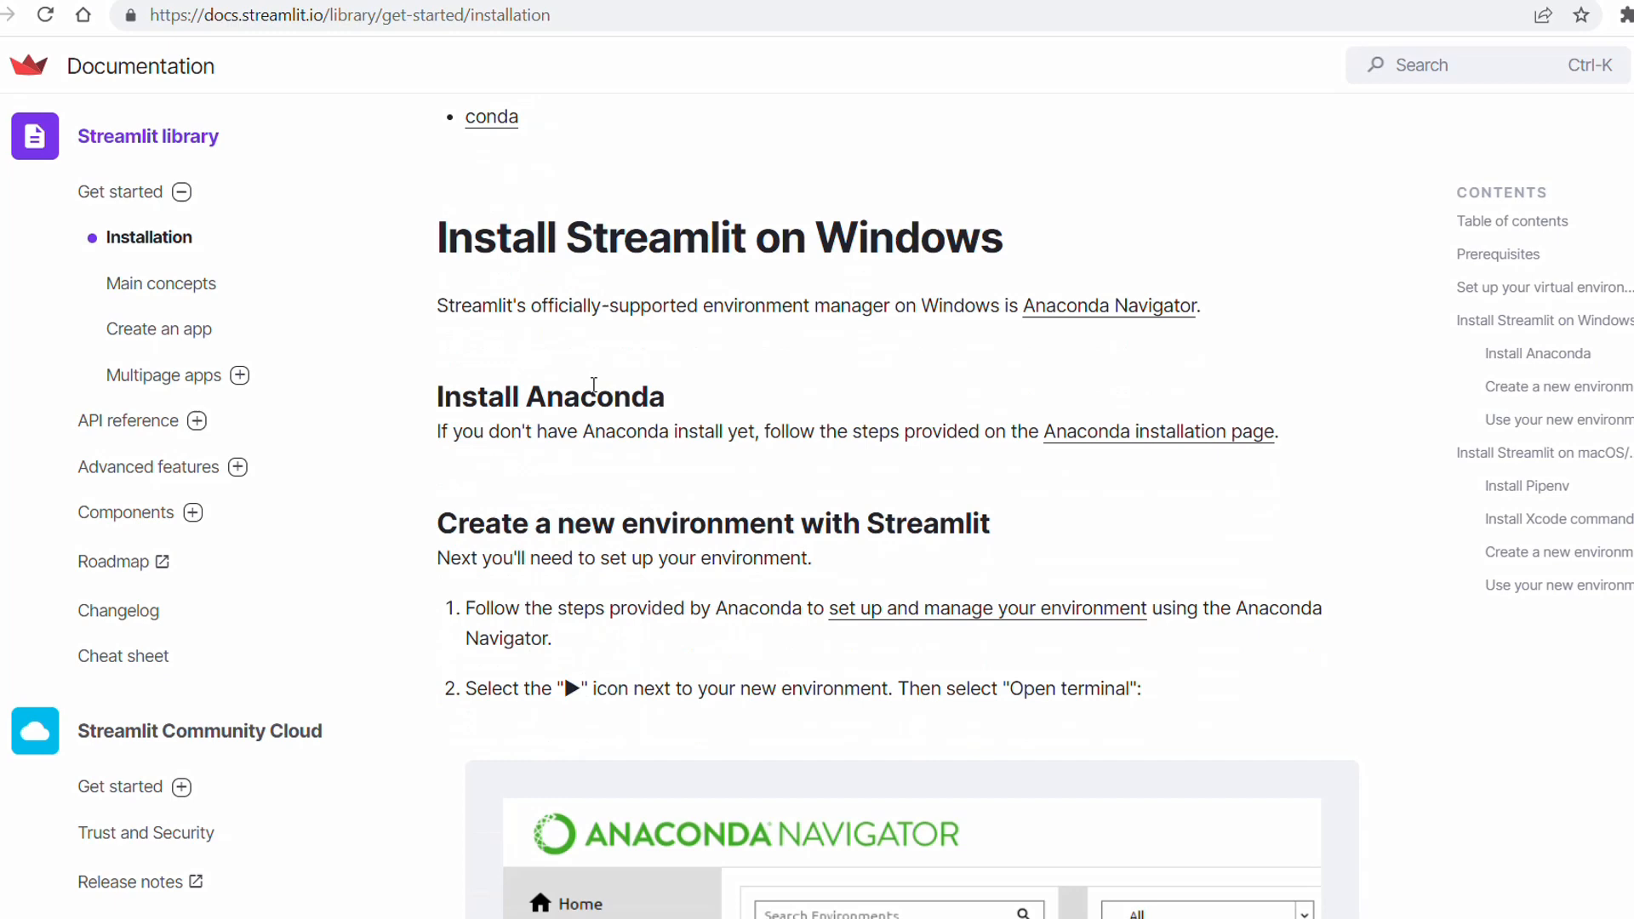
pyautogui.scroll(-1, 593, 392)
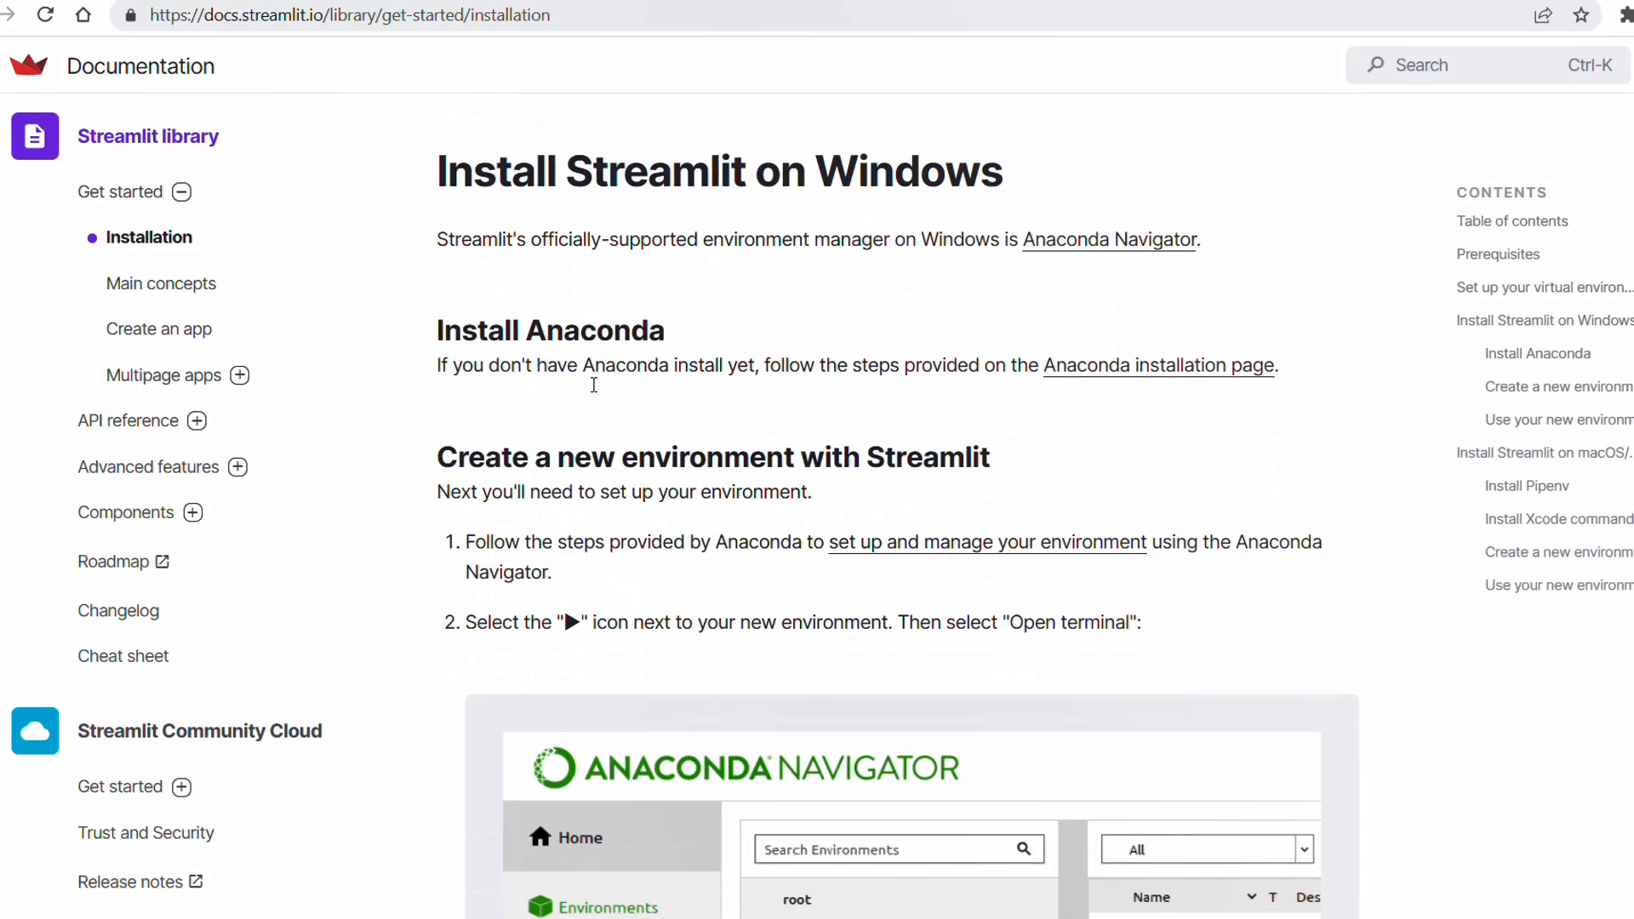
pyautogui.scroll(-1, 593, 391)
pyautogui.scroll(-3, 593, 393)
pyautogui.scroll(-3, 594, 392)
pyautogui.scroll(-1, 594, 393)
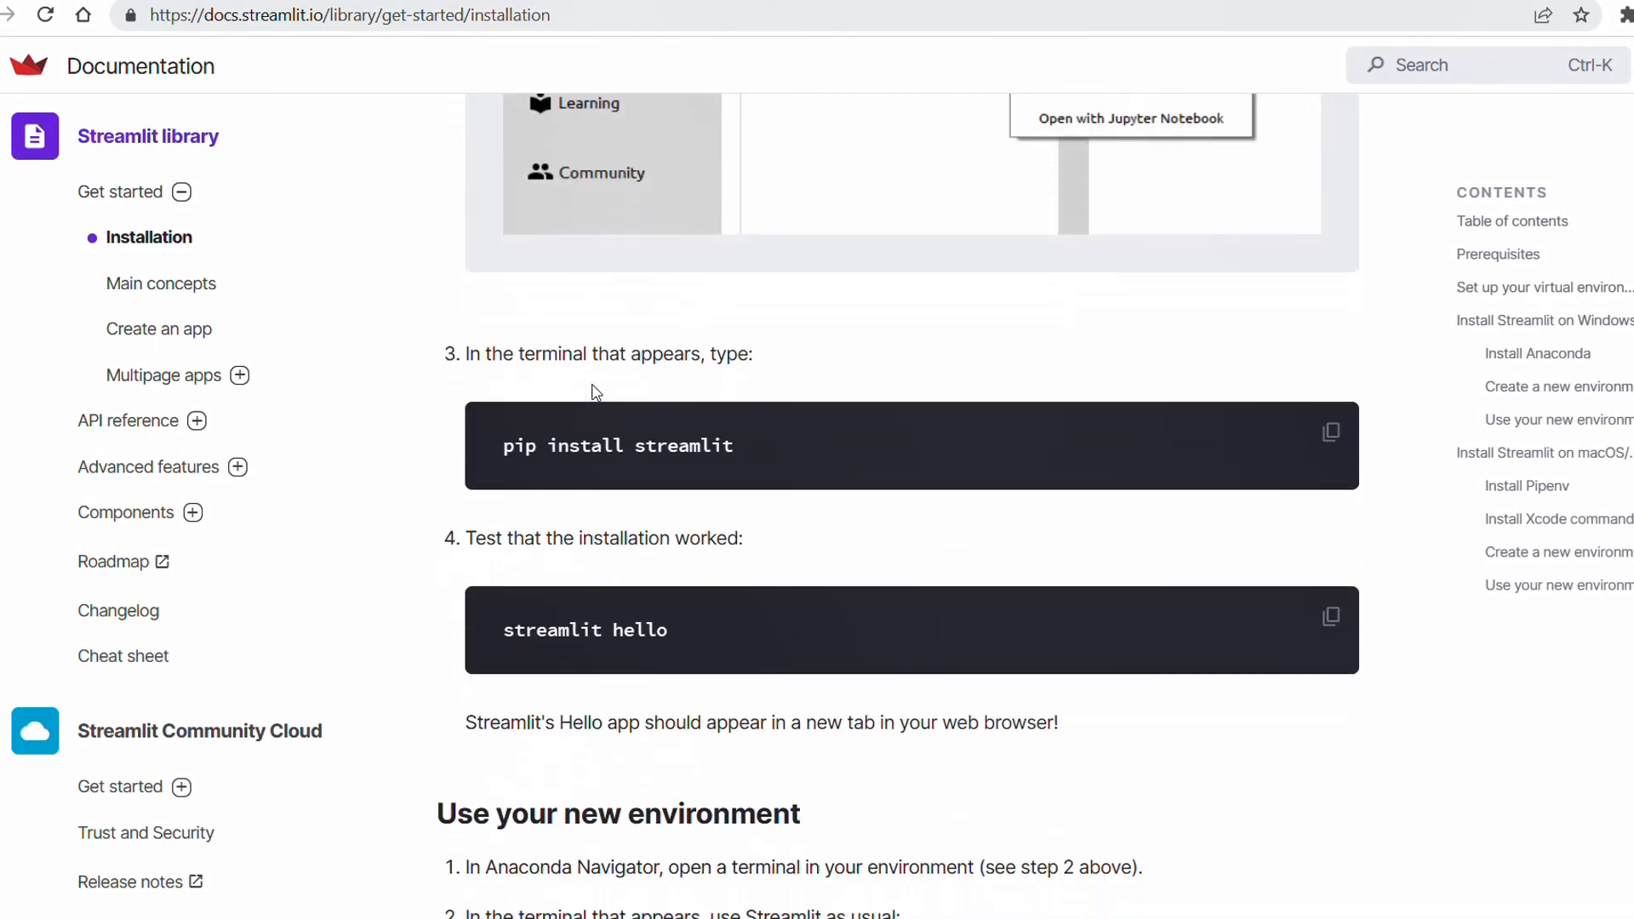
pyautogui.scroll(-3, 593, 391)
pyautogui.scroll(-1, 594, 392)
pyautogui.scroll(-1, 594, 393)
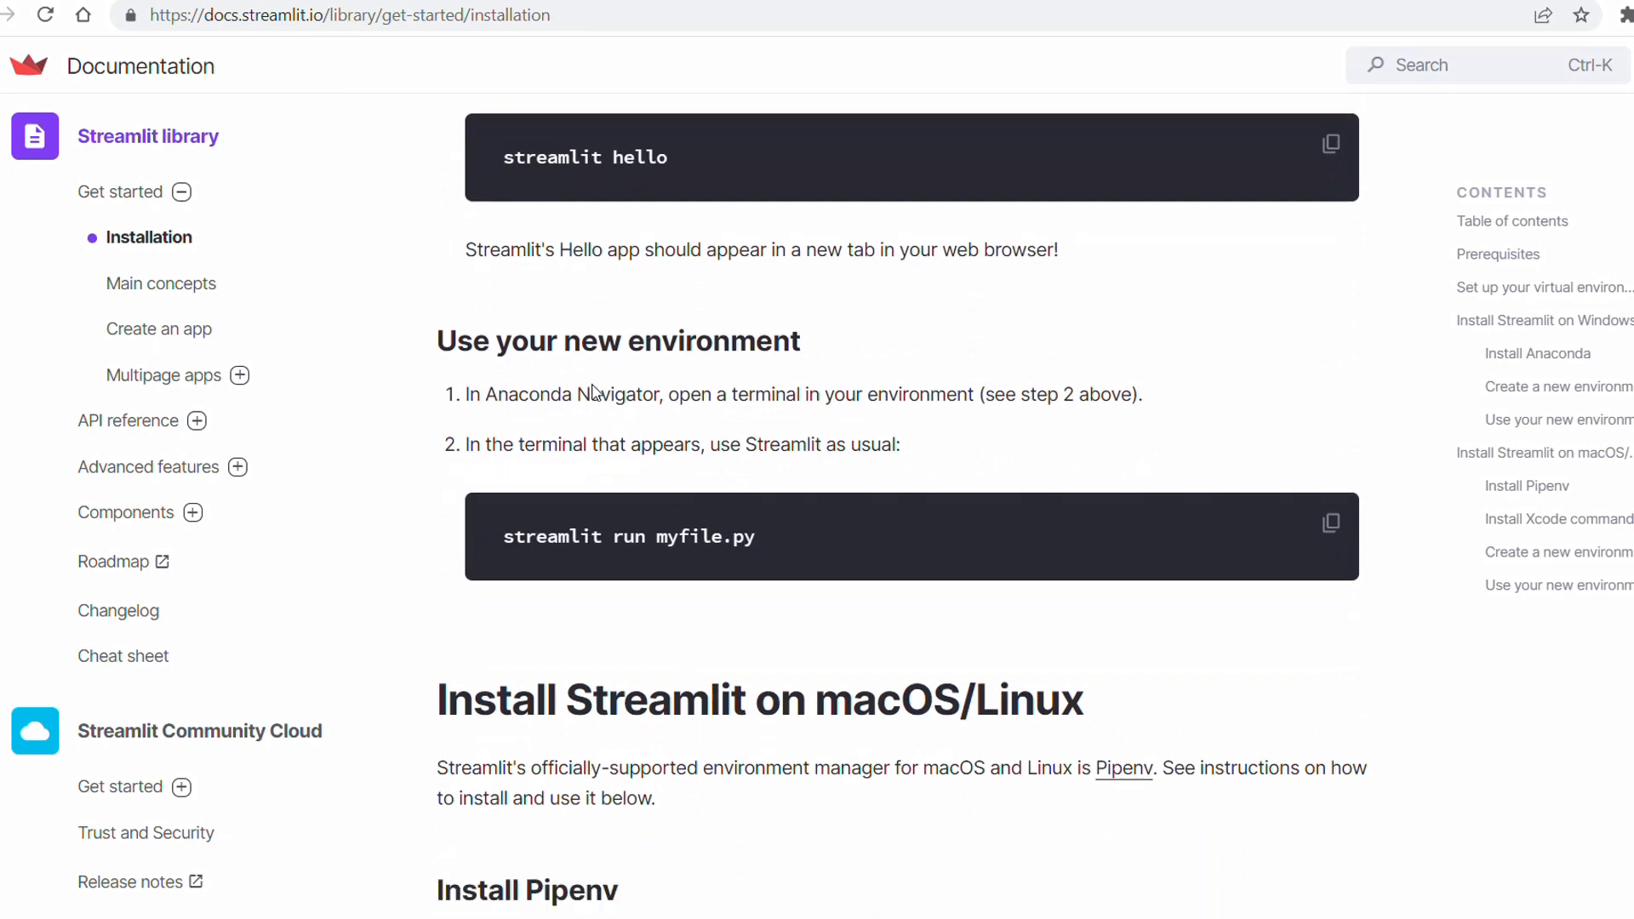
pyautogui.scroll(-1, 593, 393)
pyautogui.scroll(-3, 594, 391)
pyautogui.scroll(-1, 594, 392)
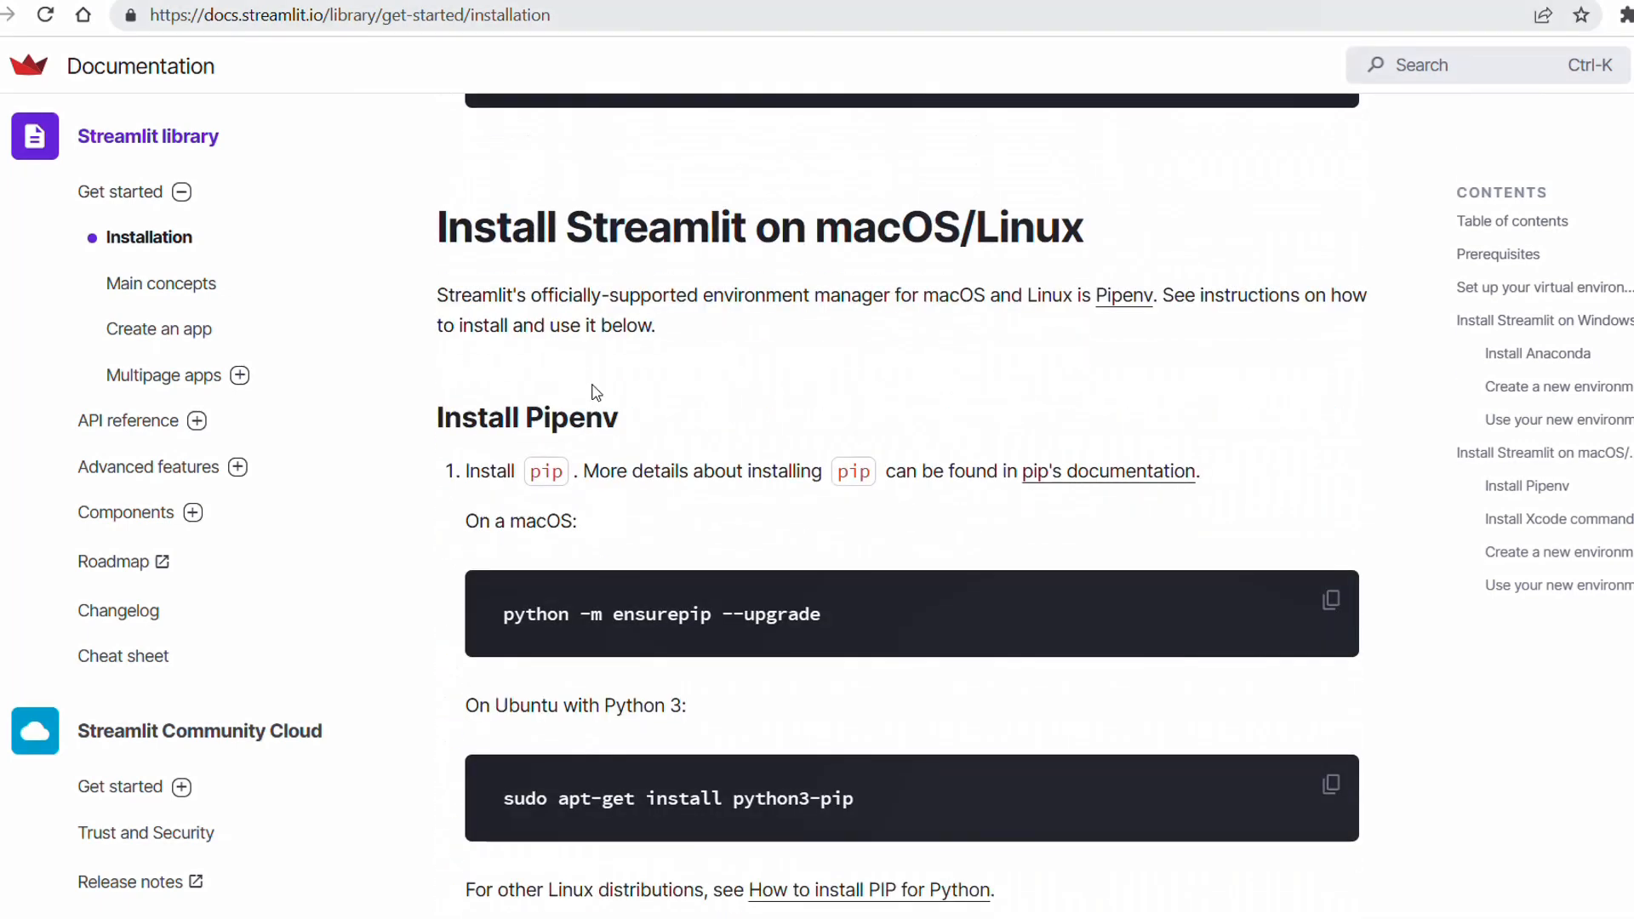
pyautogui.scroll(-1, 594, 392)
pyautogui.scroll(-1, 594, 392)
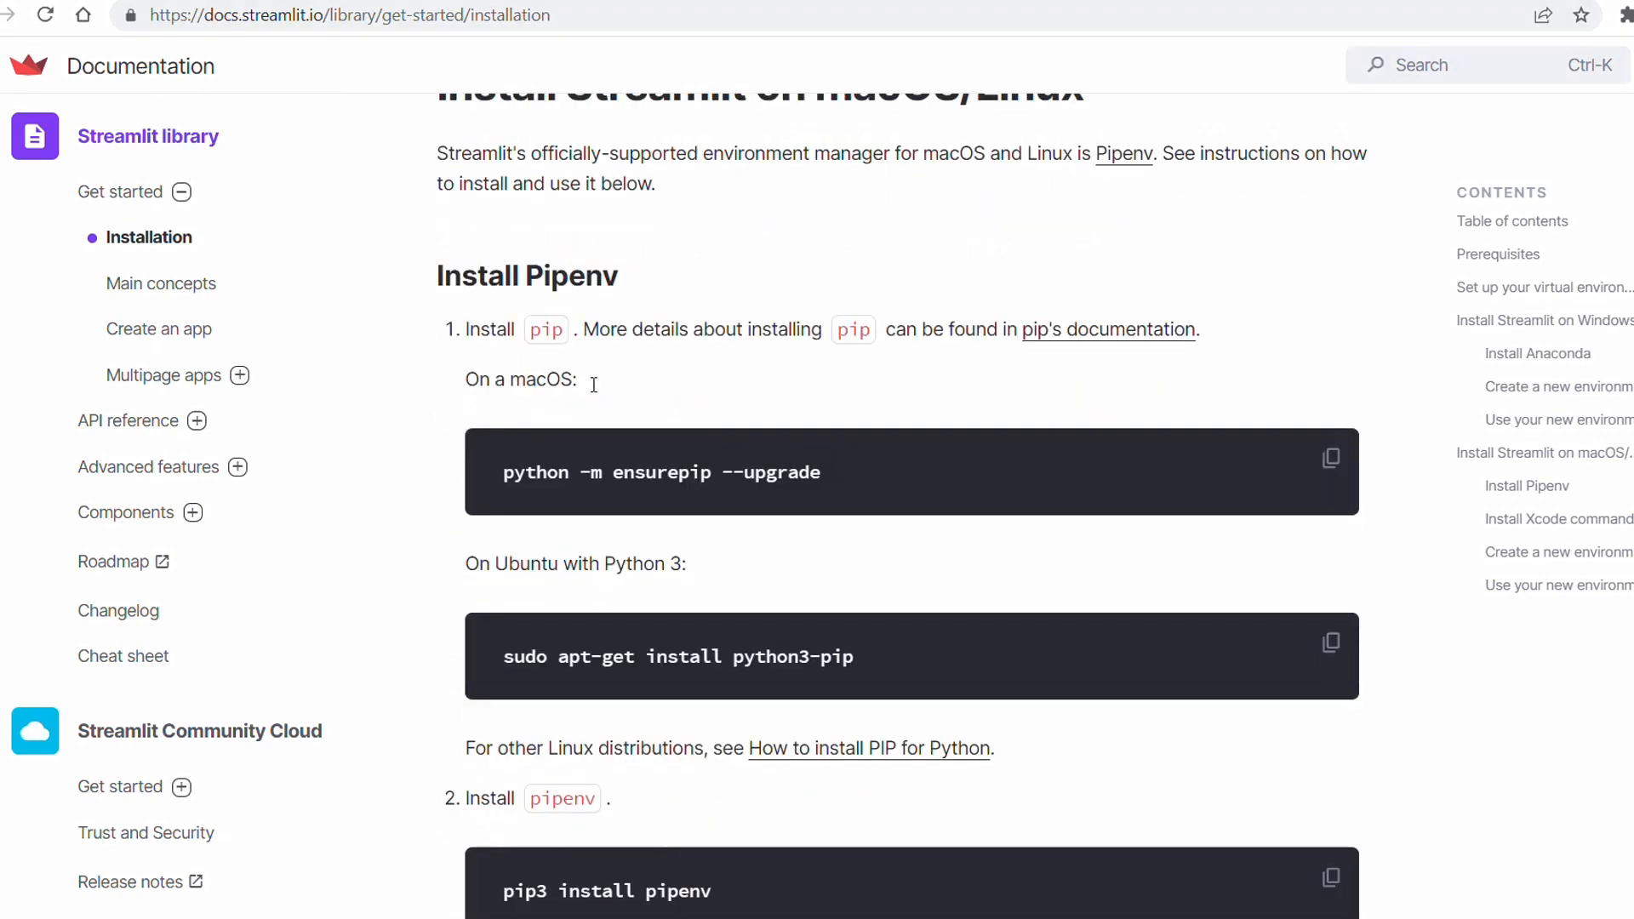
pyautogui.scroll(-1, 594, 384)
pyautogui.scroll(-3, 594, 383)
pyautogui.scroll(-1, 594, 384)
pyautogui.scroll(-1, 593, 384)
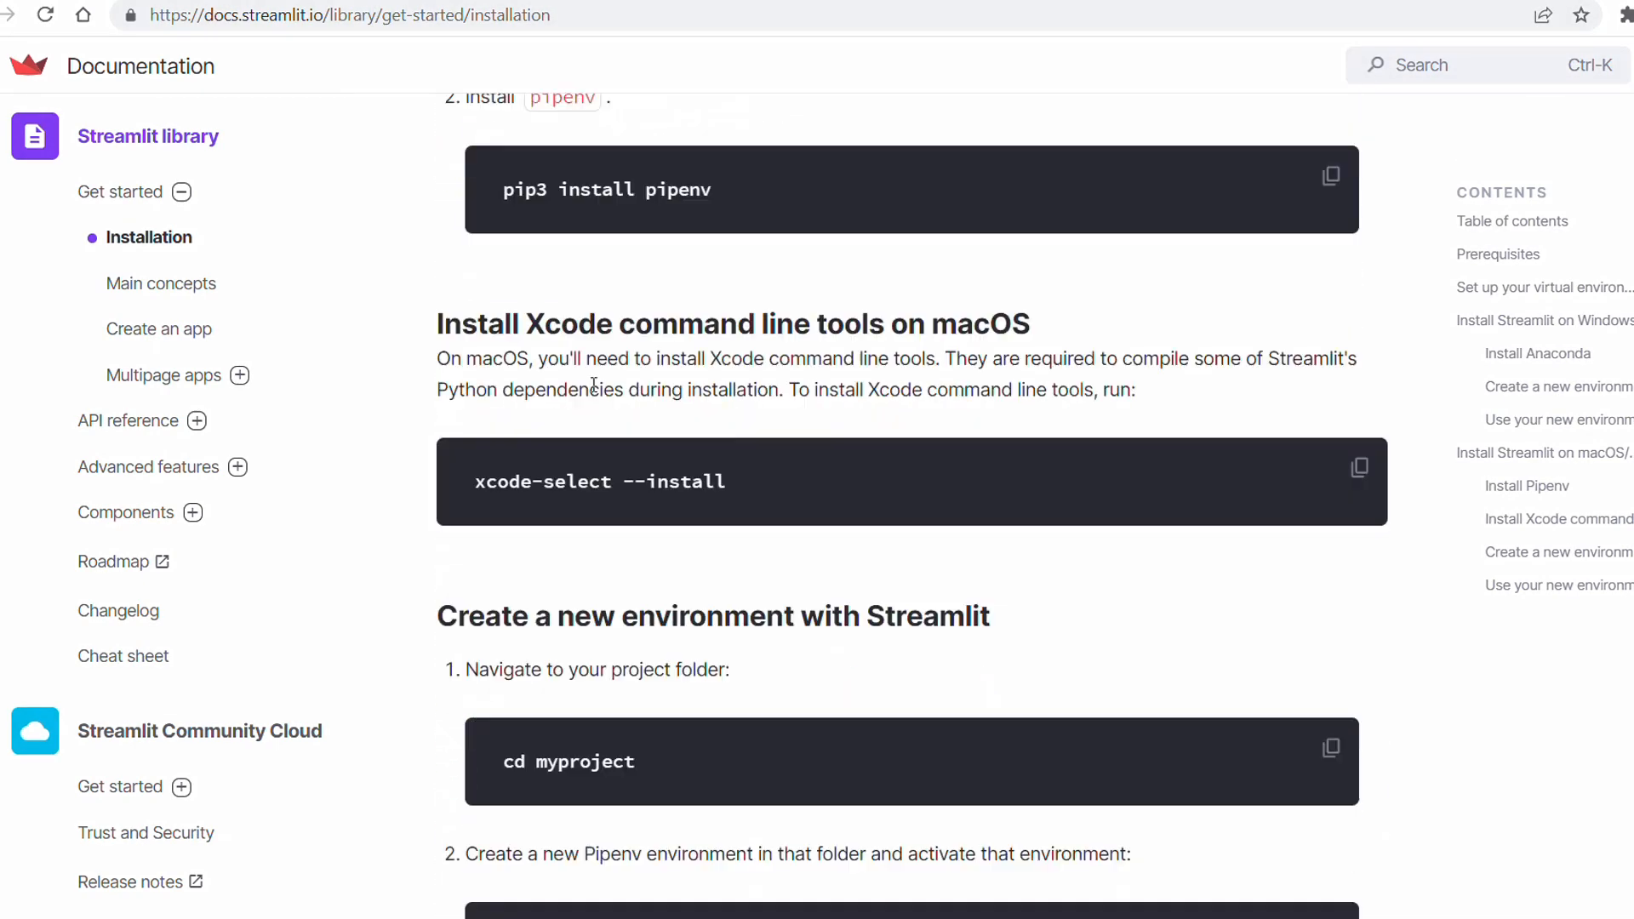
pyautogui.scroll(-2, 593, 385)
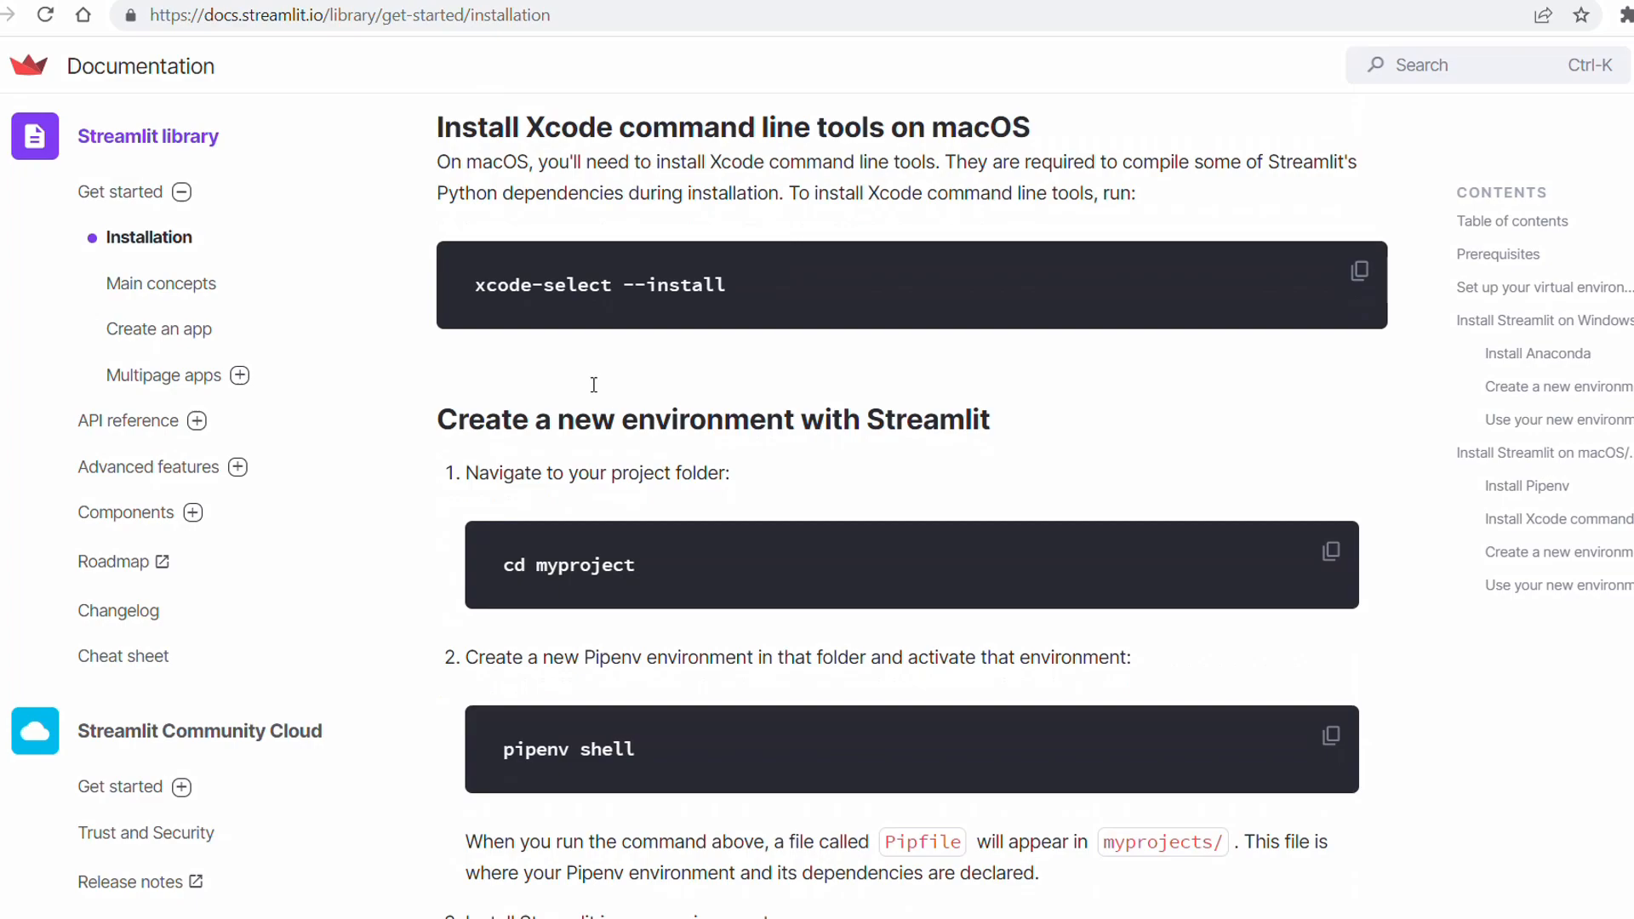
pyautogui.scroll(1, 594, 385)
pyautogui.scroll(4, 594, 385)
pyautogui.scroll(5, 592, 385)
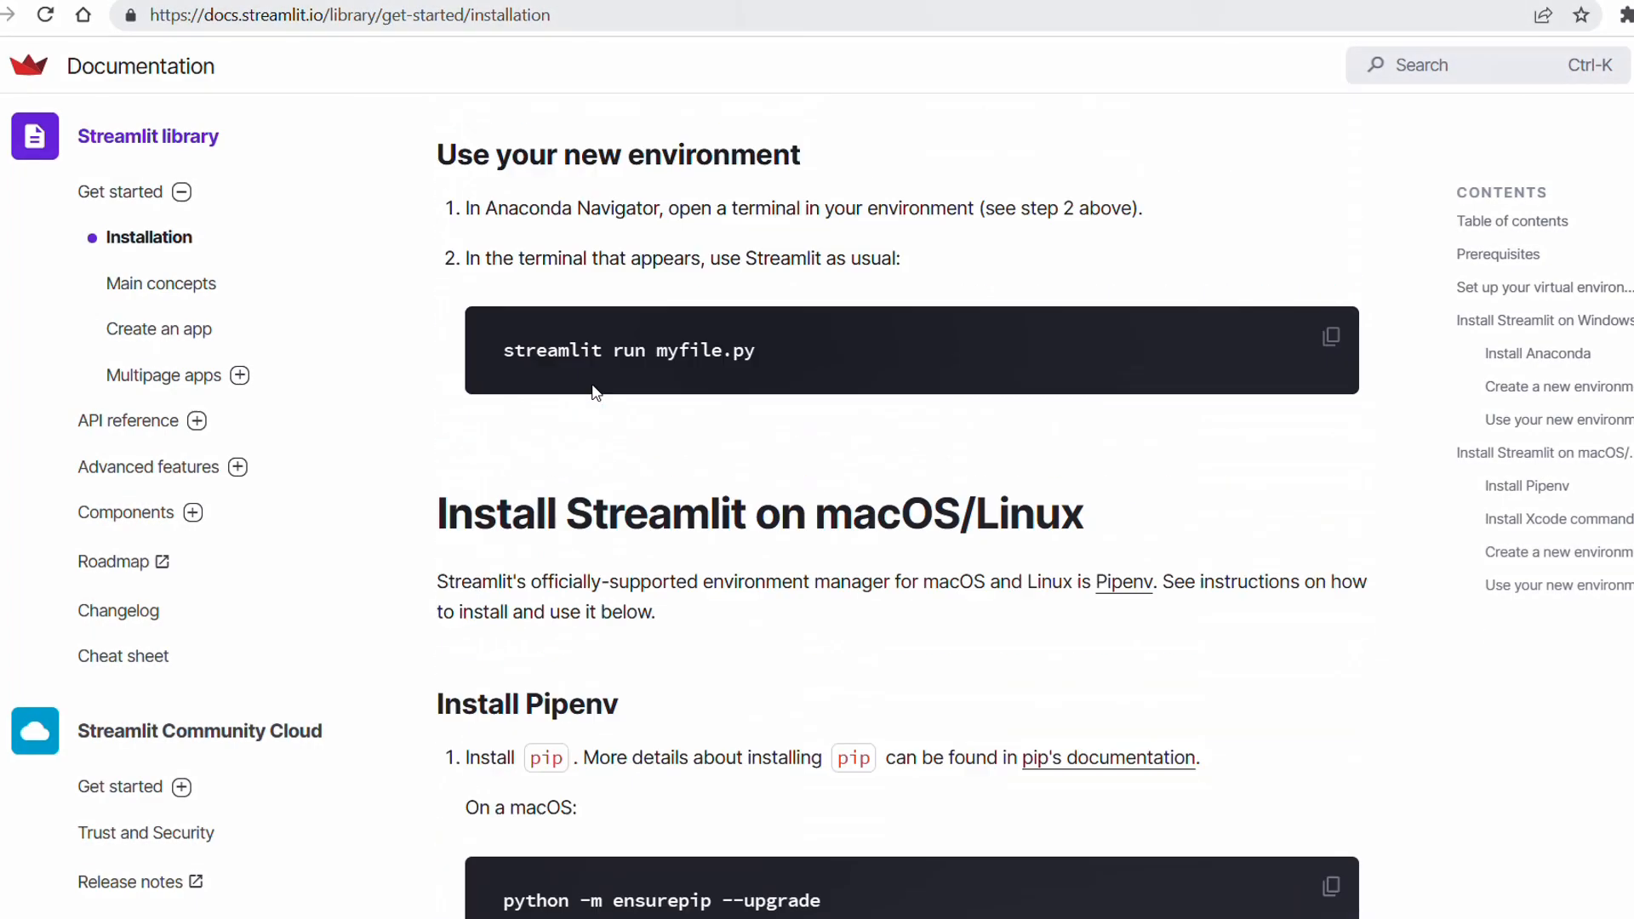
pyautogui.scroll(4, 591, 384)
pyautogui.scroll(1, 591, 385)
pyautogui.scroll(1, 591, 384)
pyautogui.scroll(5, 593, 390)
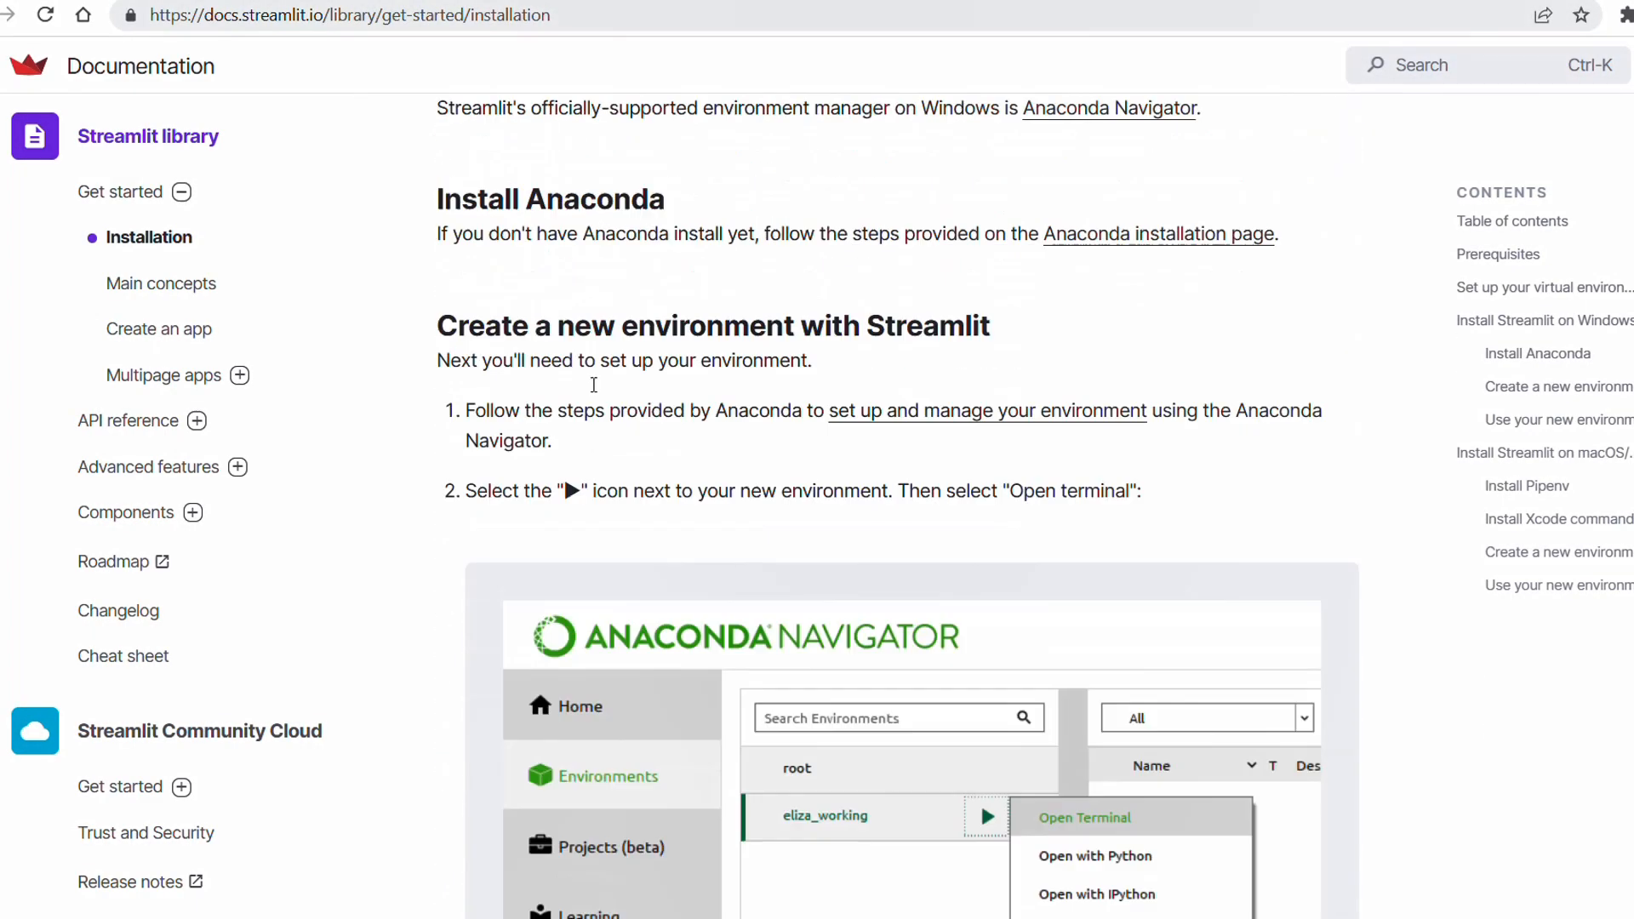
pyautogui.scroll(4, 594, 389)
pyautogui.scroll(1, 593, 390)
pyautogui.scroll(2, 594, 390)
pyautogui.scroll(2, 594, 384)
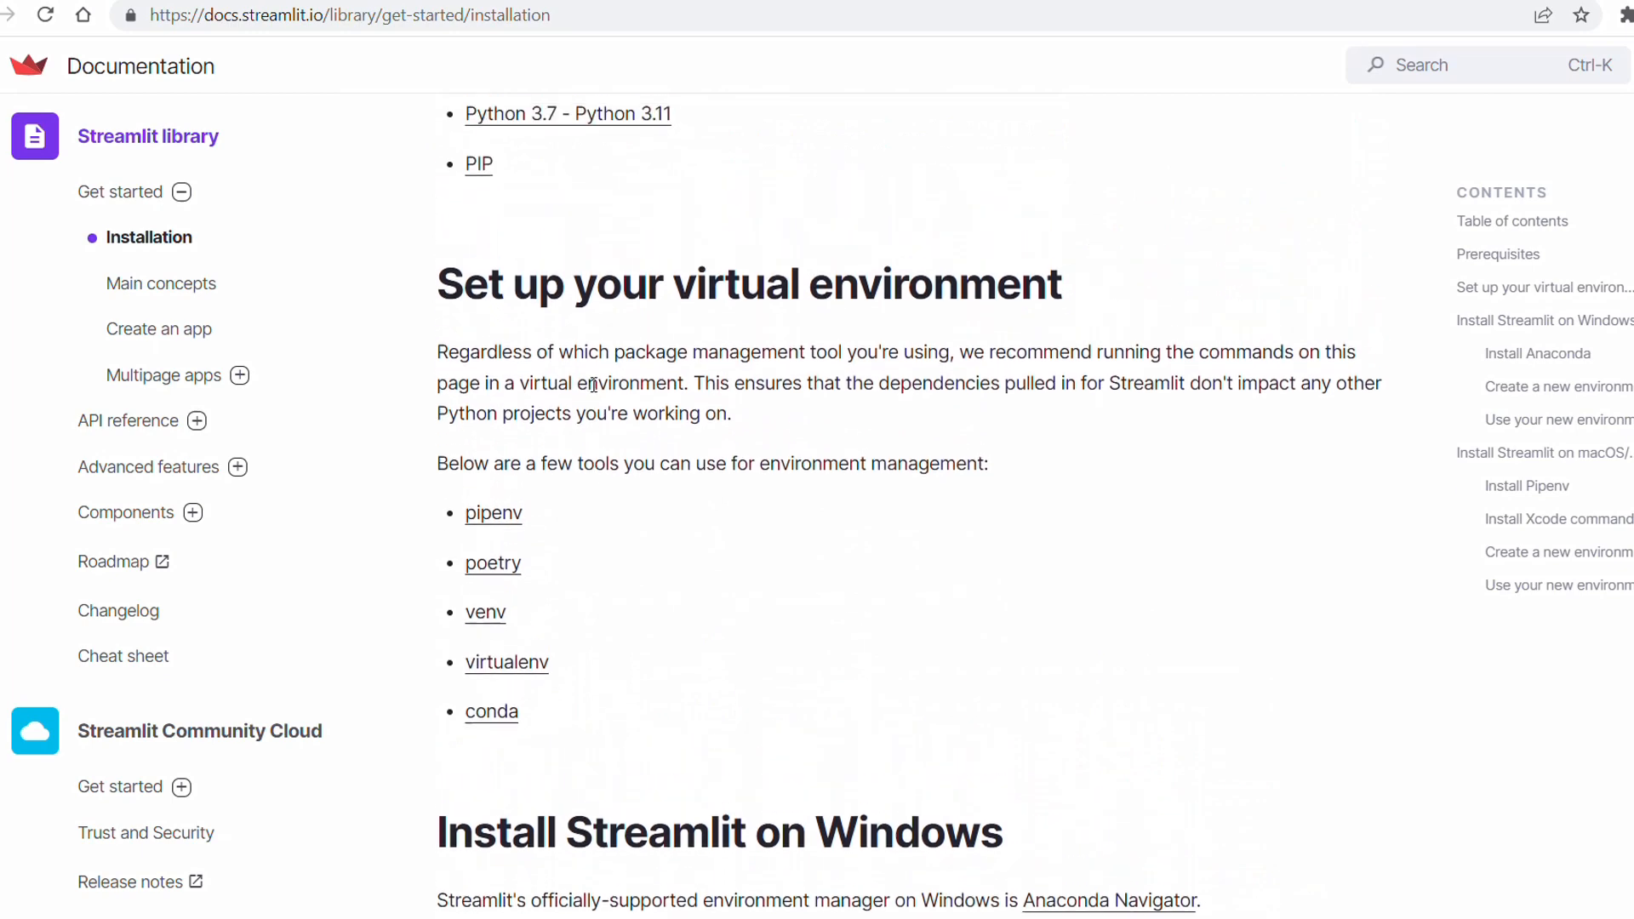
pyautogui.scroll(1, 593, 384)
pyautogui.scroll(1, 593, 384)
pyautogui.scroll(1, 594, 384)
pyautogui.scroll(2, 593, 385)
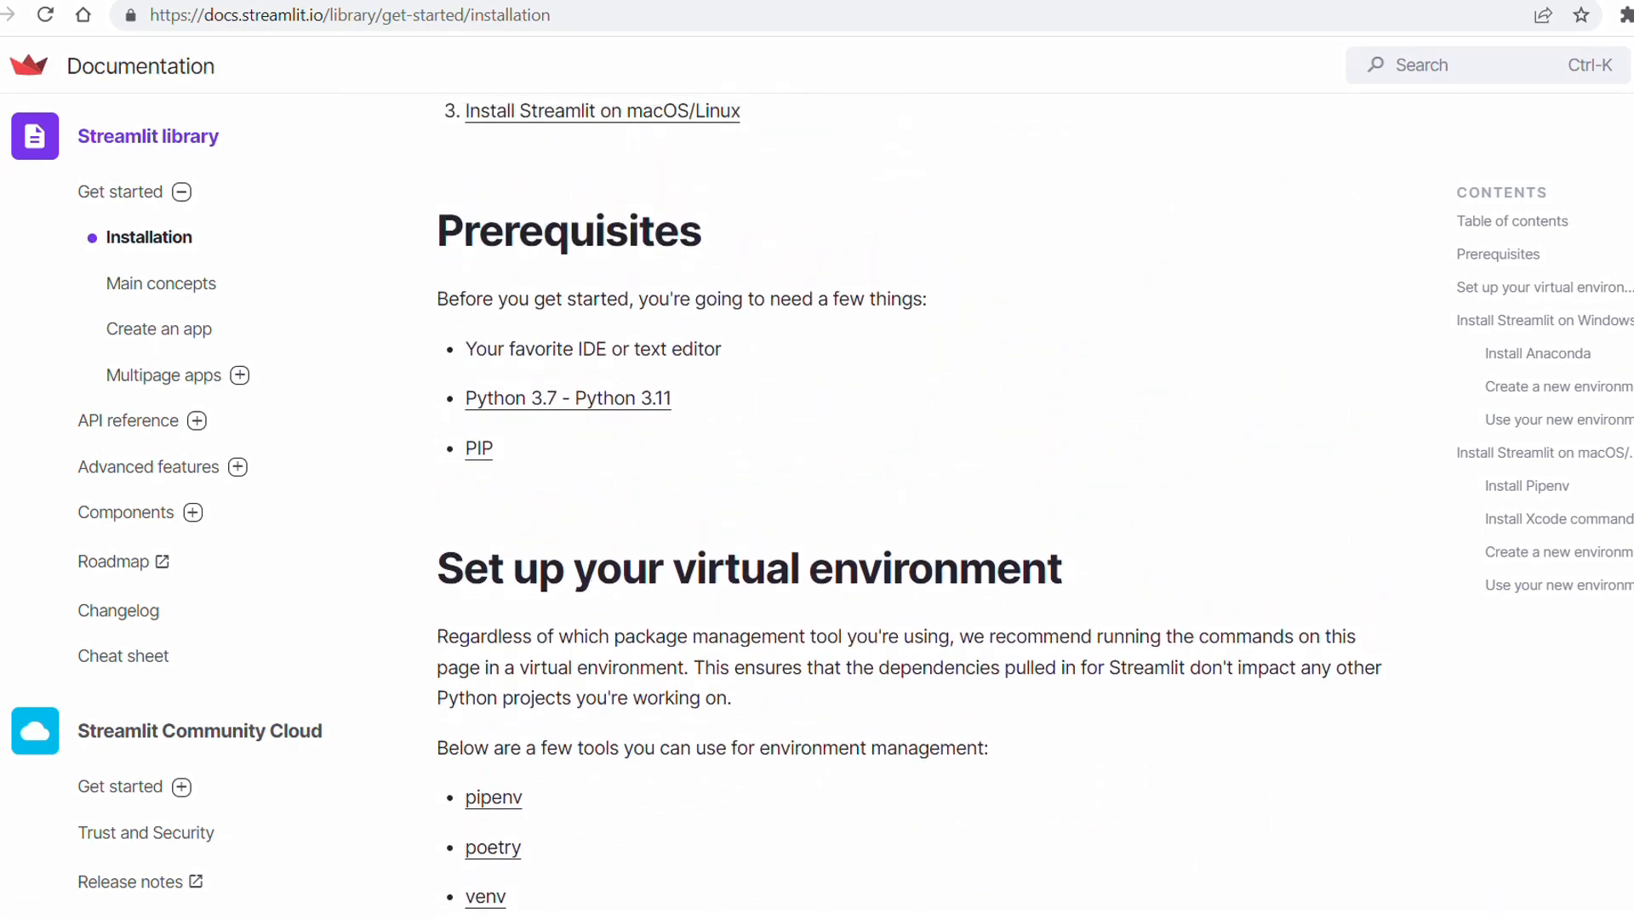
pyautogui.scroll(1, 594, 385)
pyautogui.scroll(1, 594, 384)
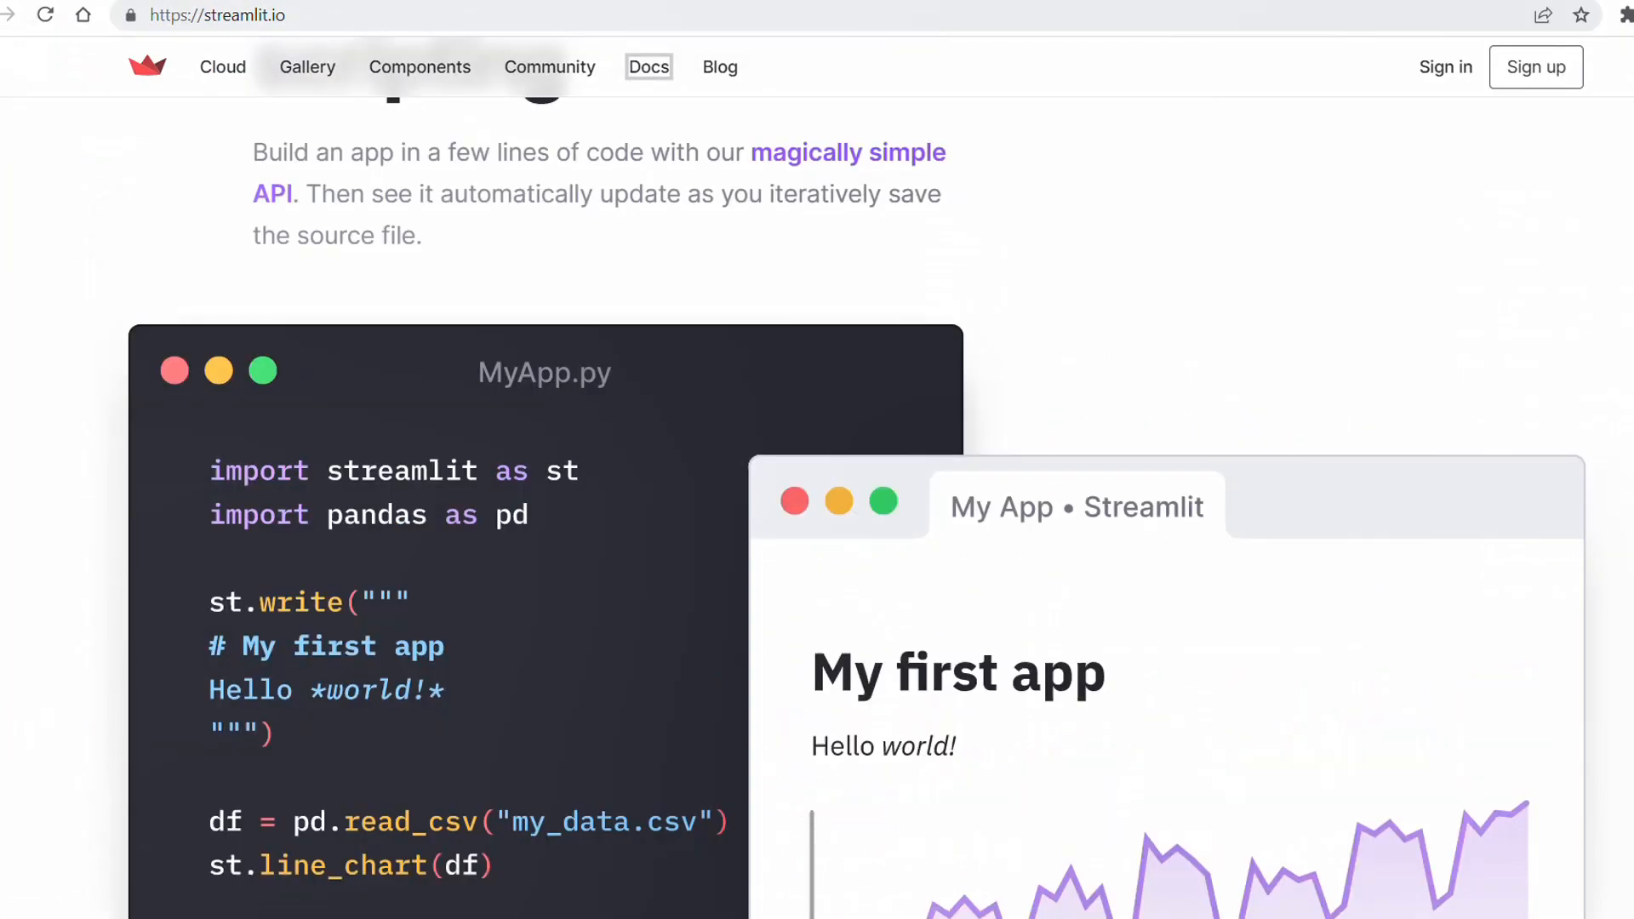
# Browse the community apps gallery and launch the Generate Tweets app.
pyautogui.click(307, 67)
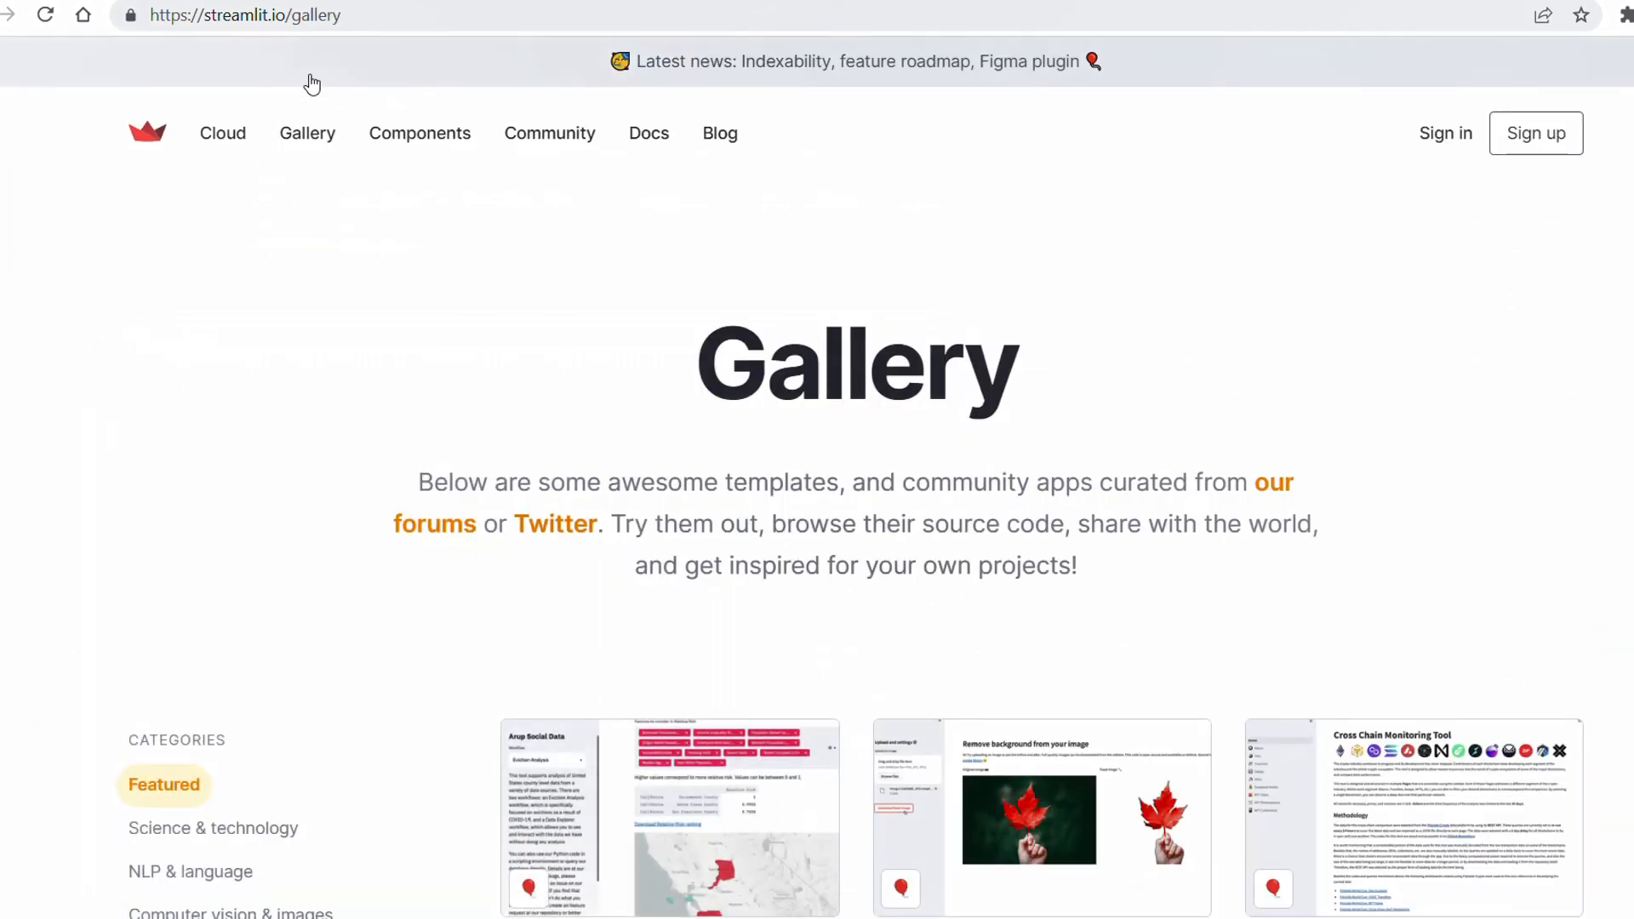
pyautogui.scroll(-1, 313, 83)
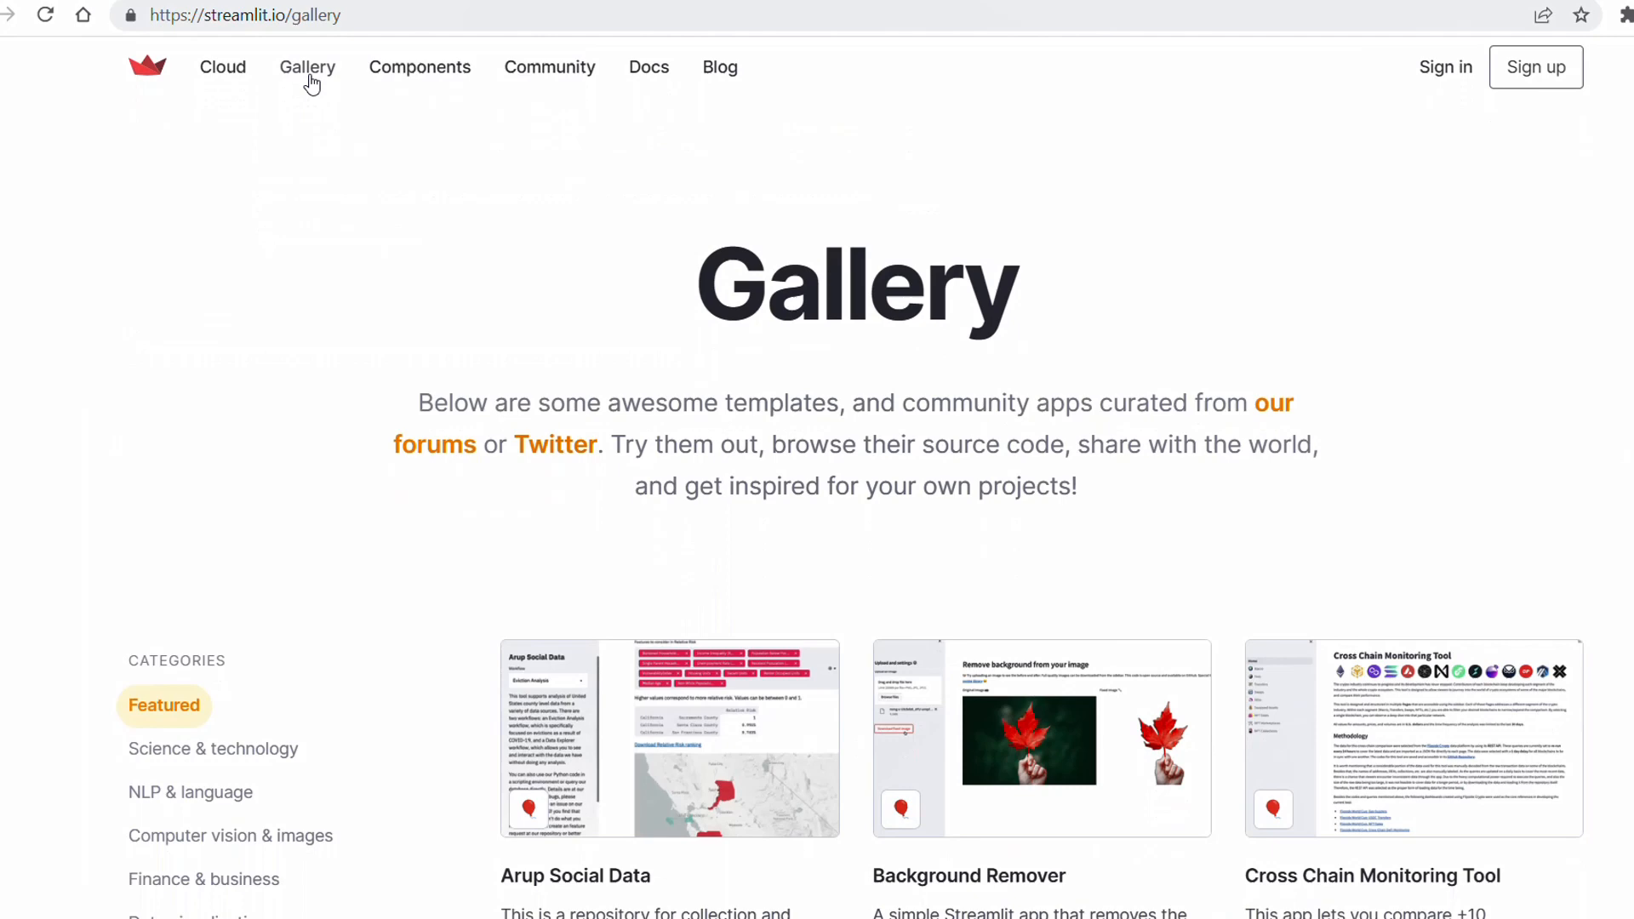
pyautogui.scroll(-3, 312, 83)
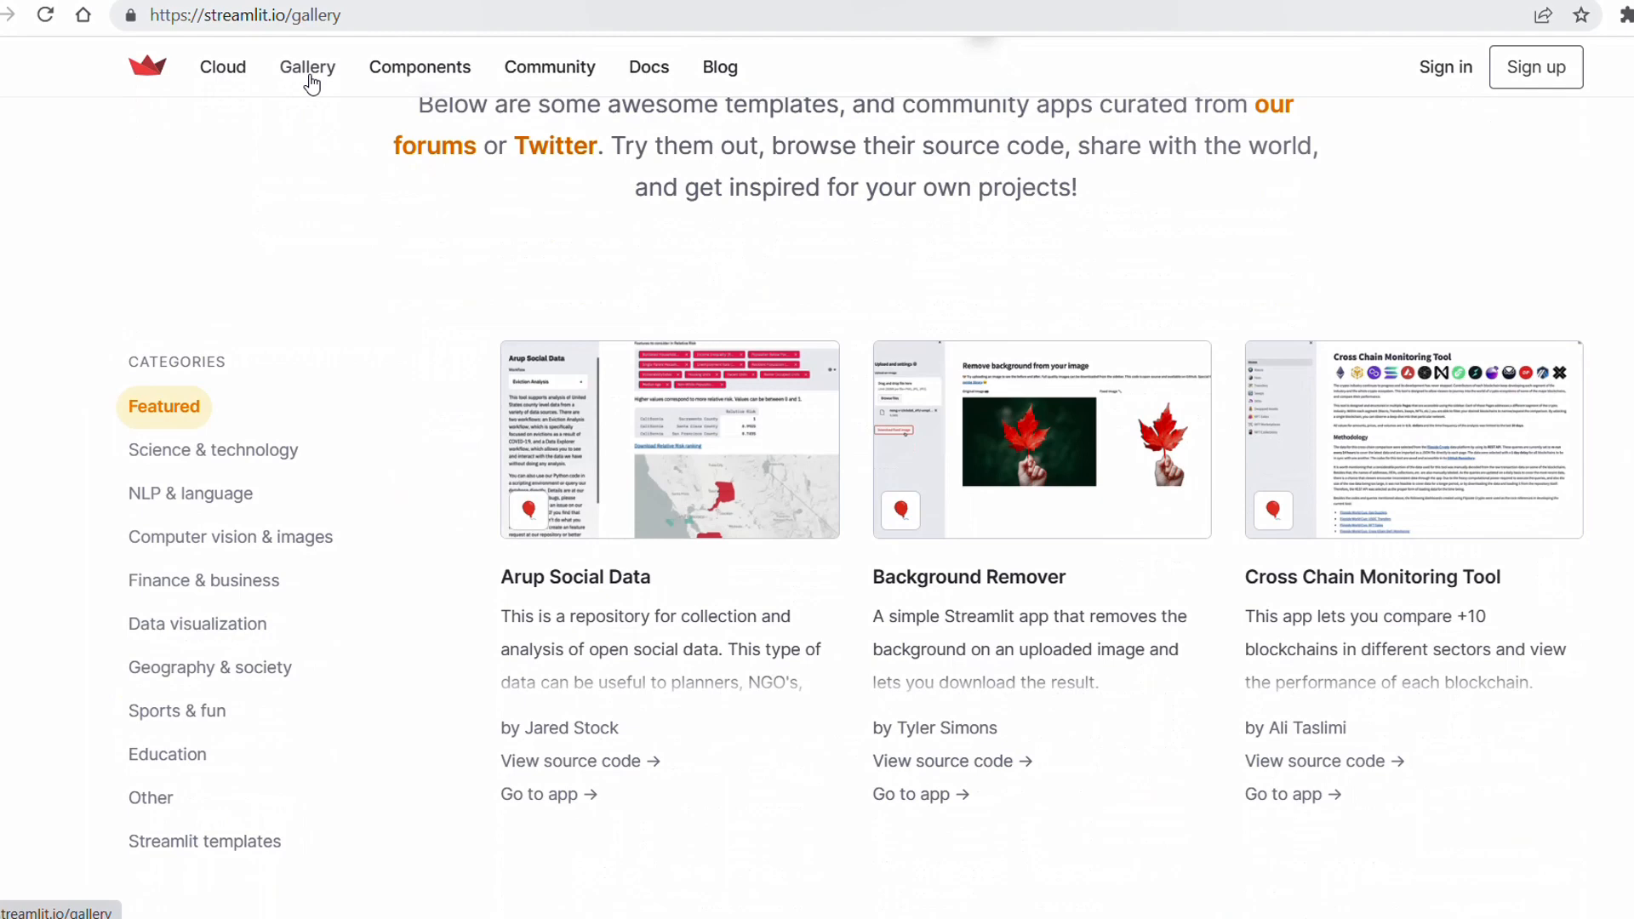
pyautogui.scroll(-1, 313, 83)
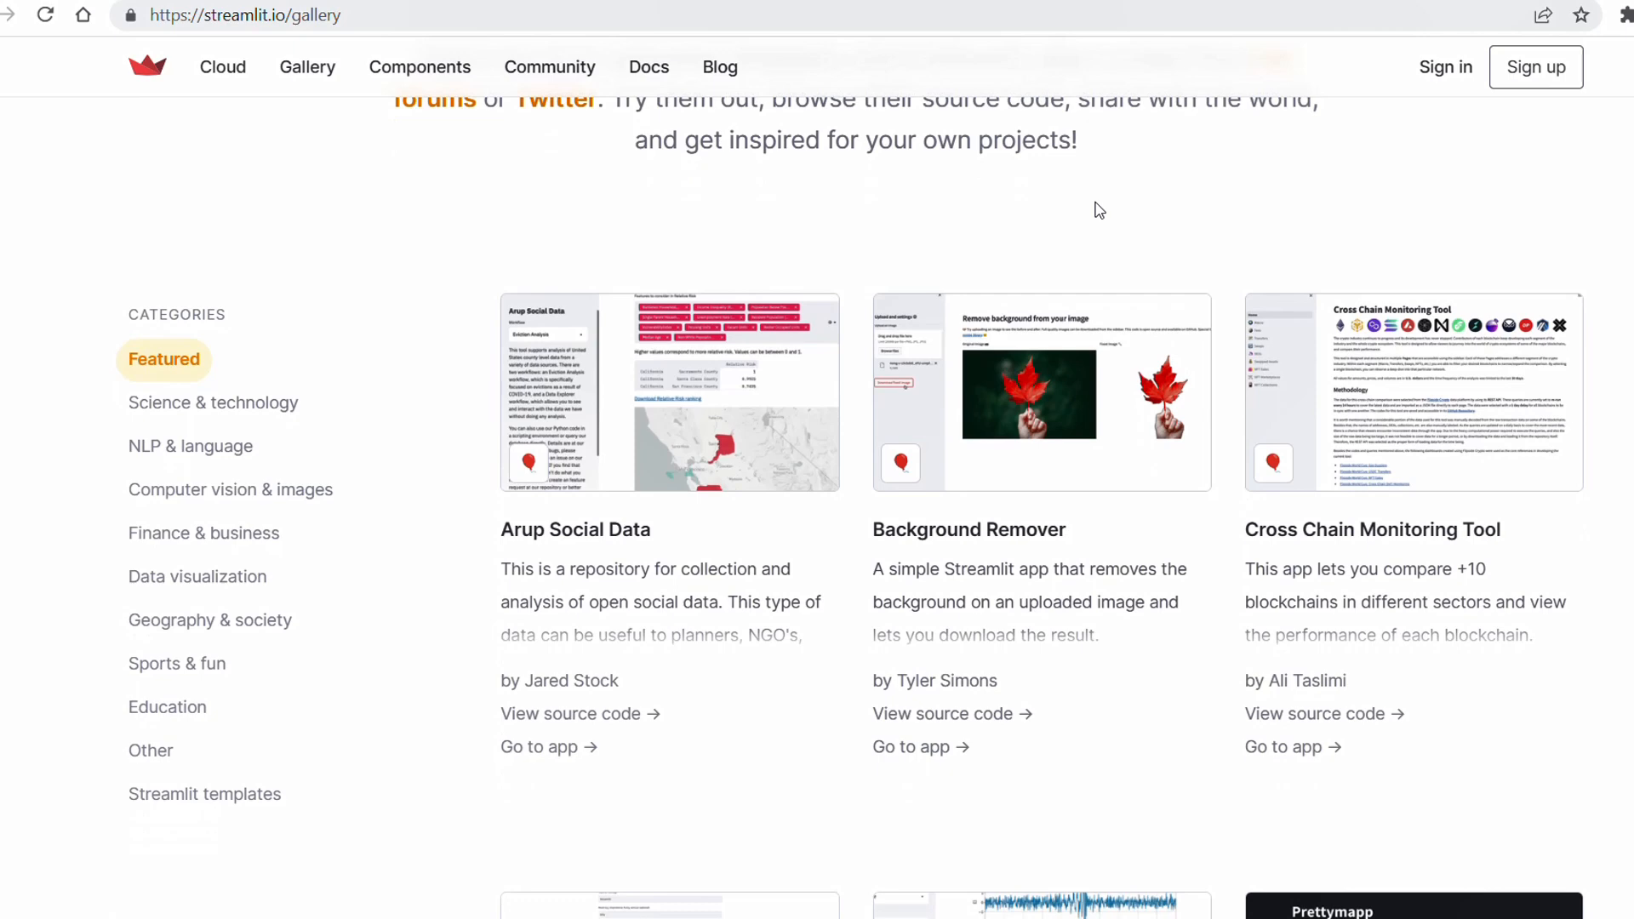
pyautogui.scroll(-2, 1098, 212)
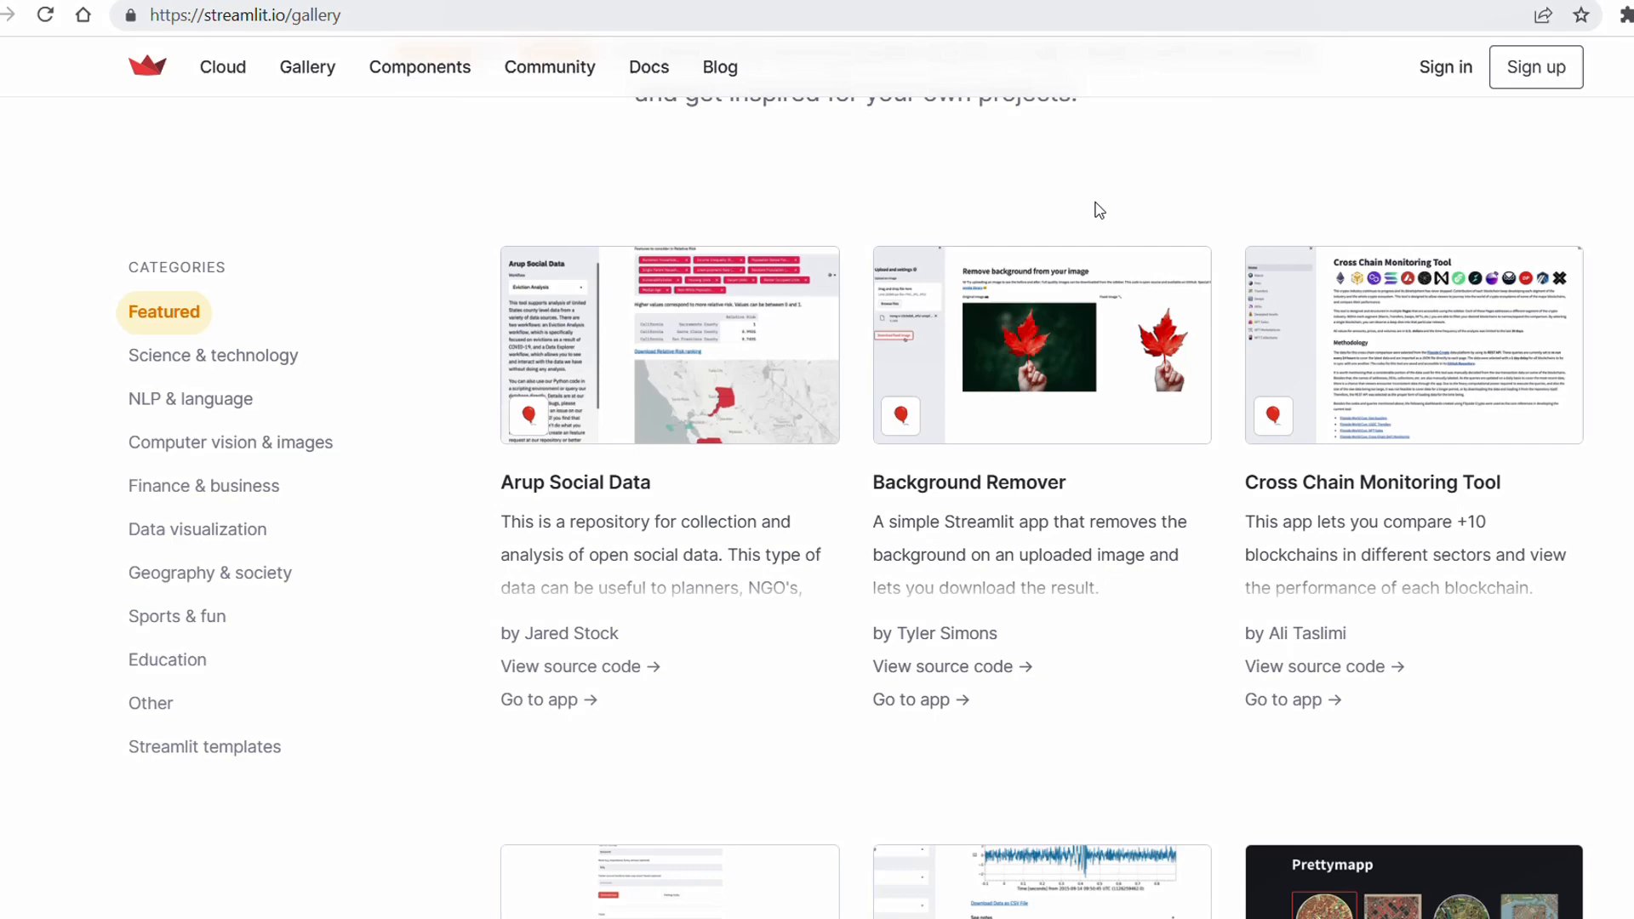
pyautogui.scroll(-2, 1098, 211)
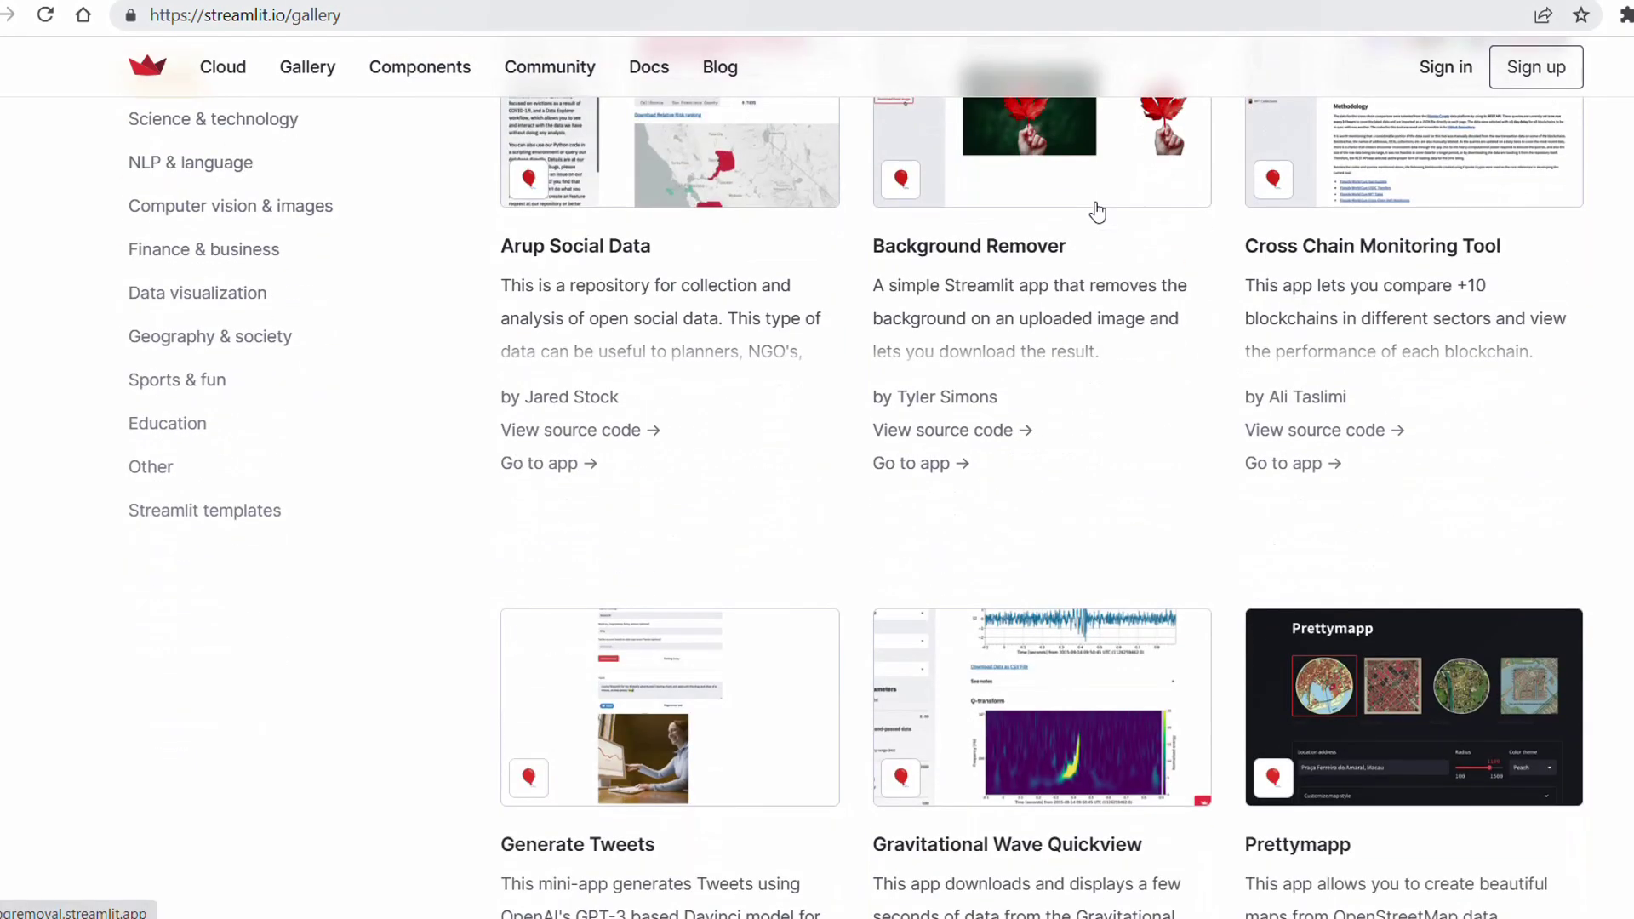
pyautogui.scroll(-1, 1097, 210)
pyautogui.scroll(-2, 1099, 211)
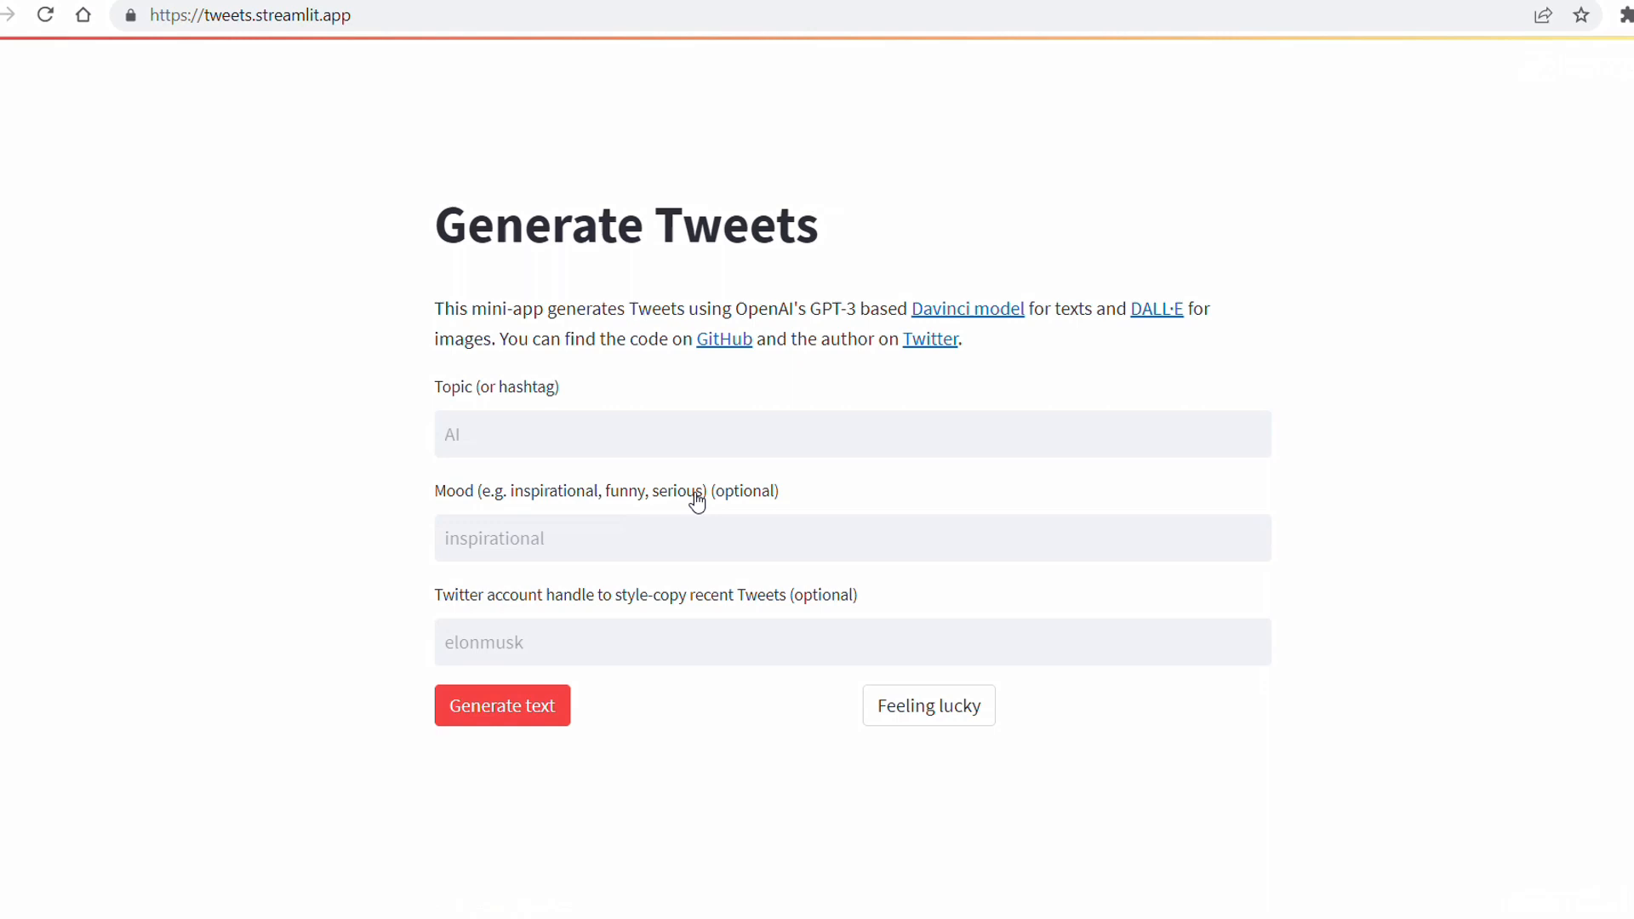
# Generate a tweet with topic 'data science' and mood 'serious'.
pyautogui.click(686, 446)
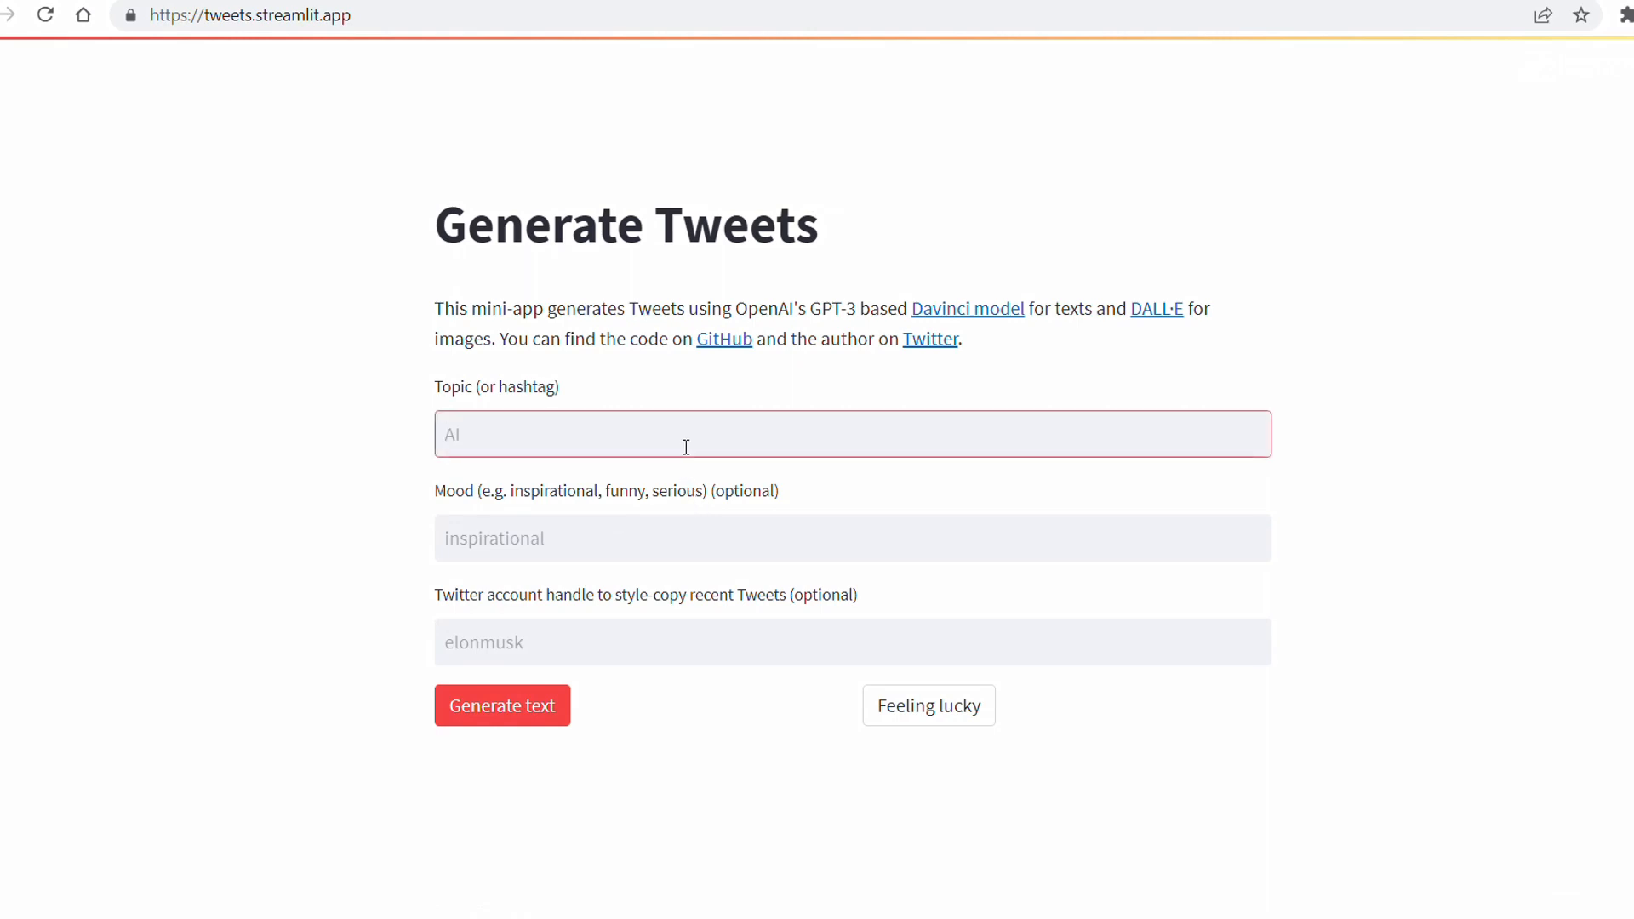
pyautogui.write('data scie')
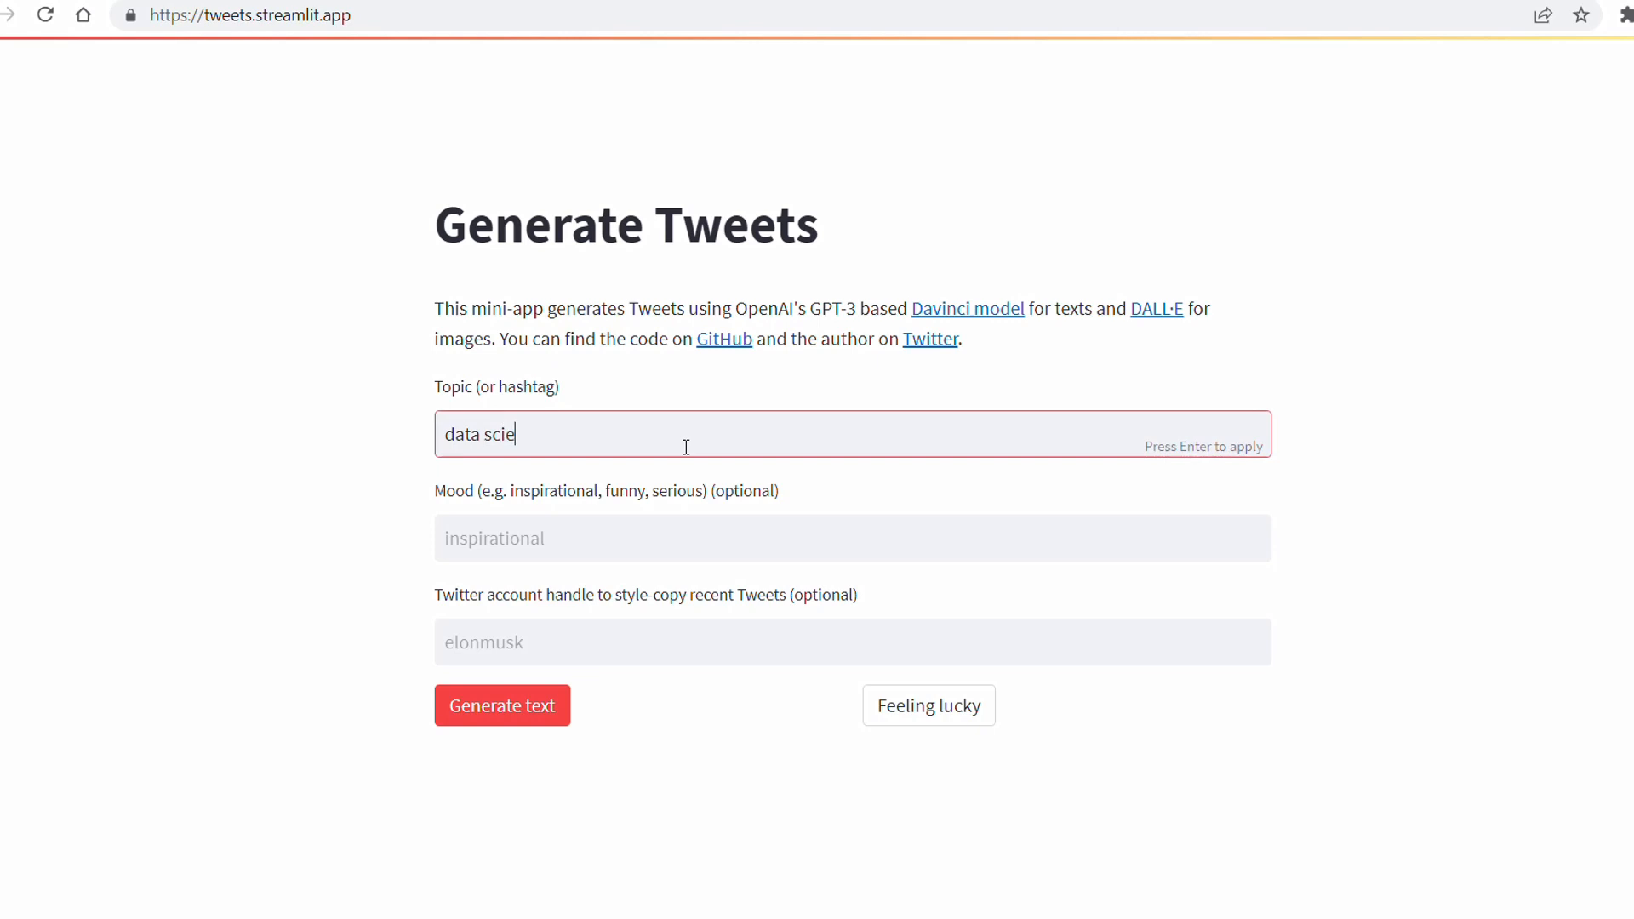
pyautogui.write('nce')
pyautogui.press('Tab')
pyautogui.write('s')
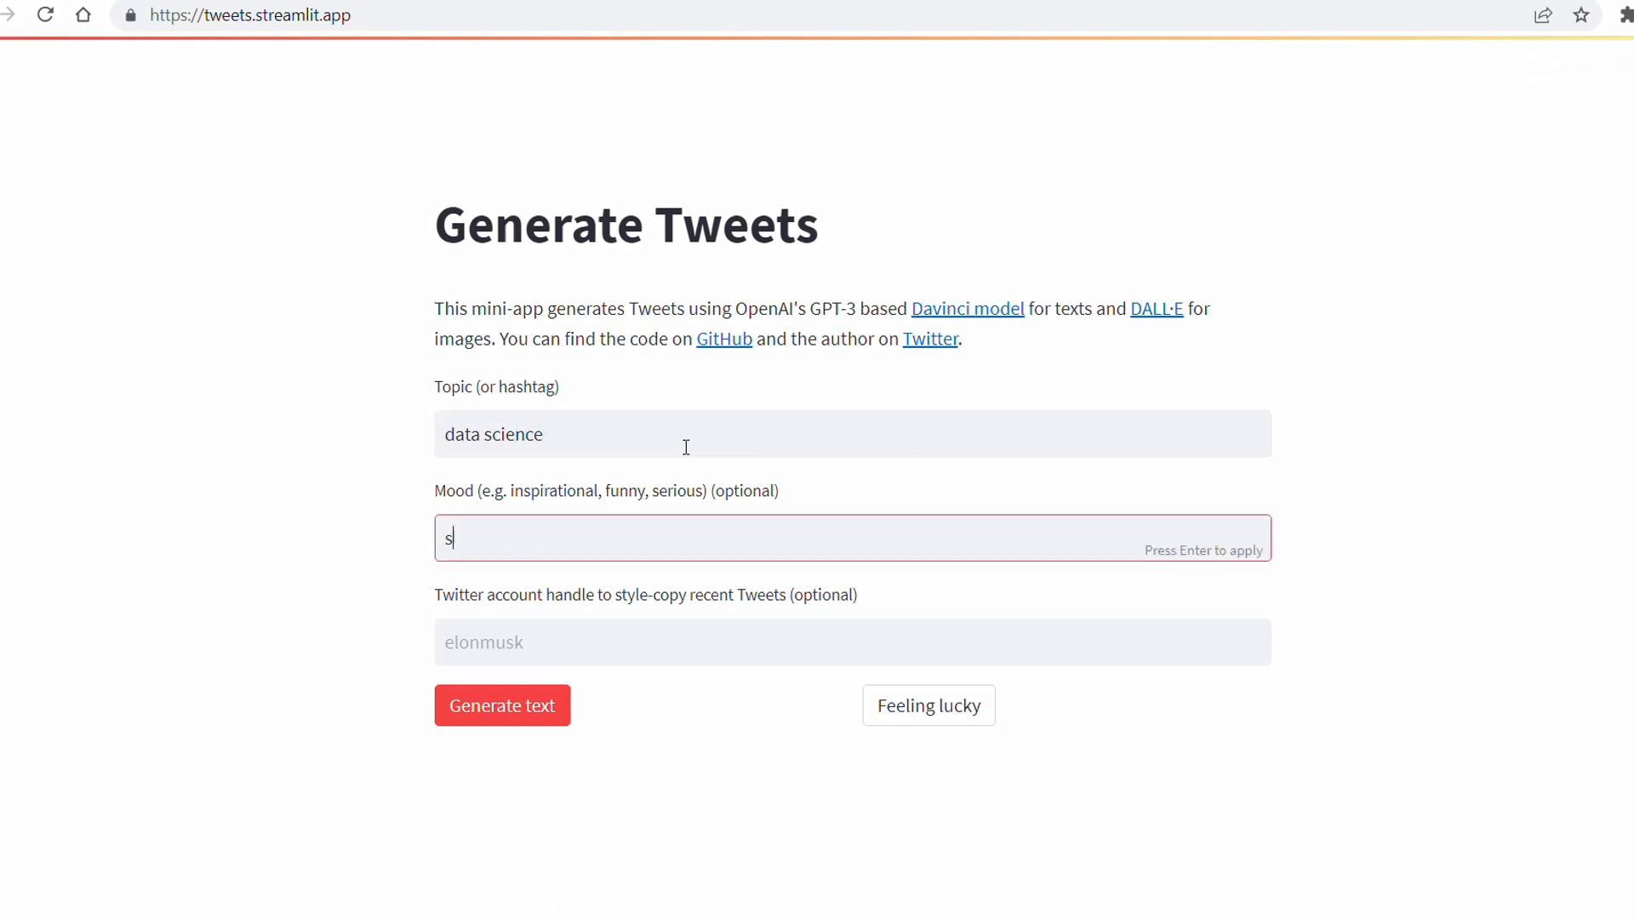
pyautogui.write('erious')
pyautogui.click(543, 711)
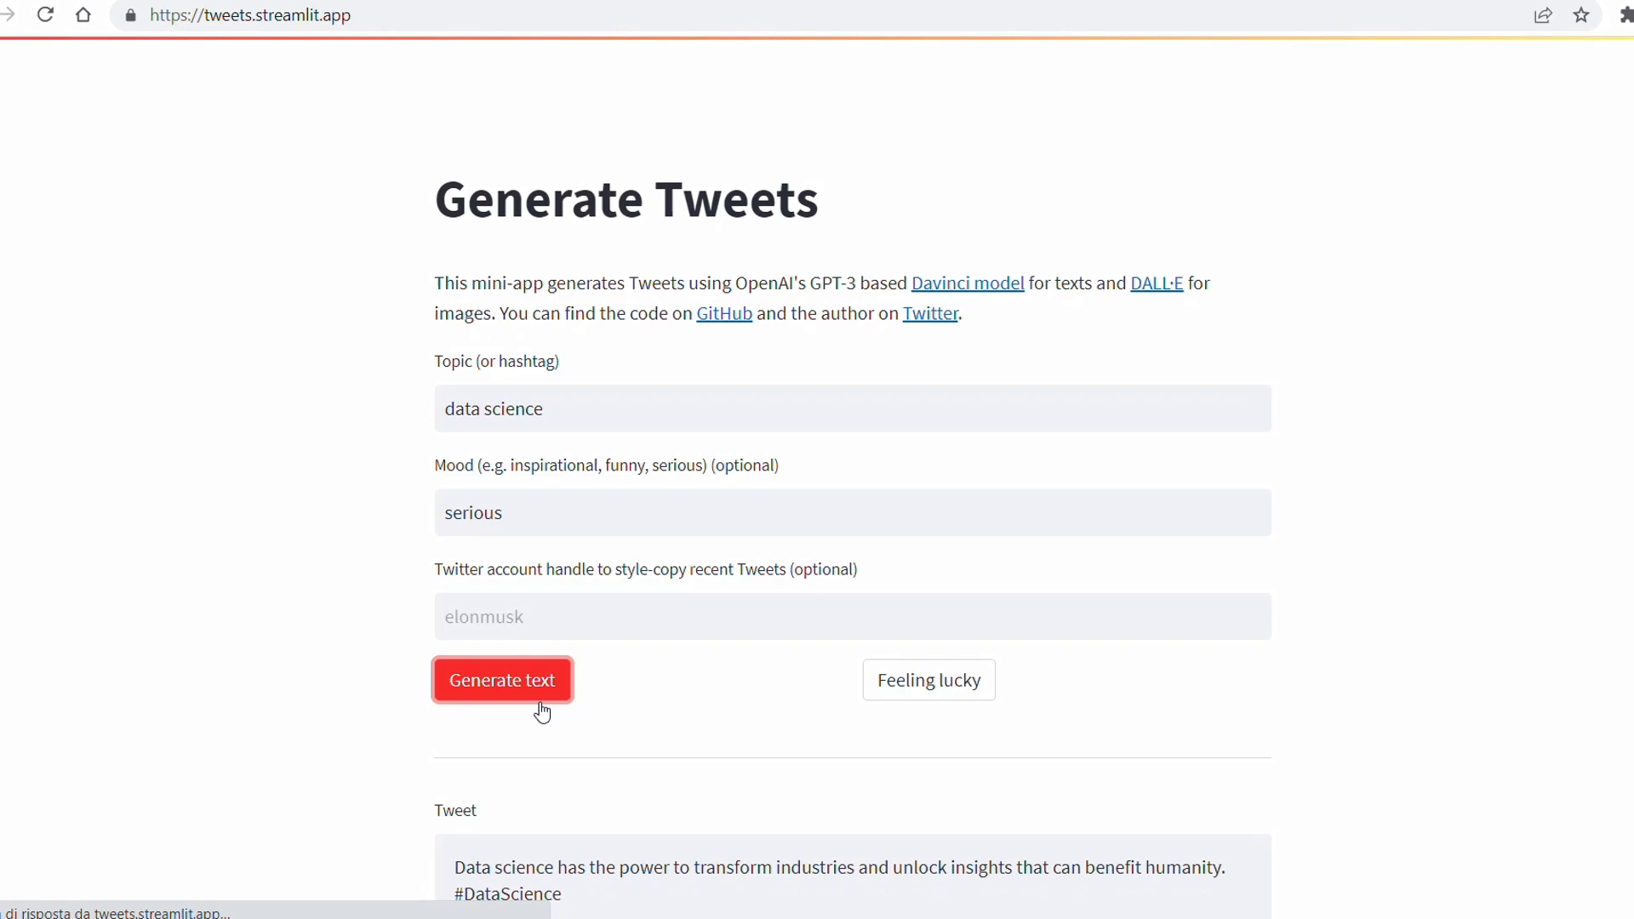
pyautogui.scroll(-3, 539, 702)
pyautogui.scroll(-2, 540, 702)
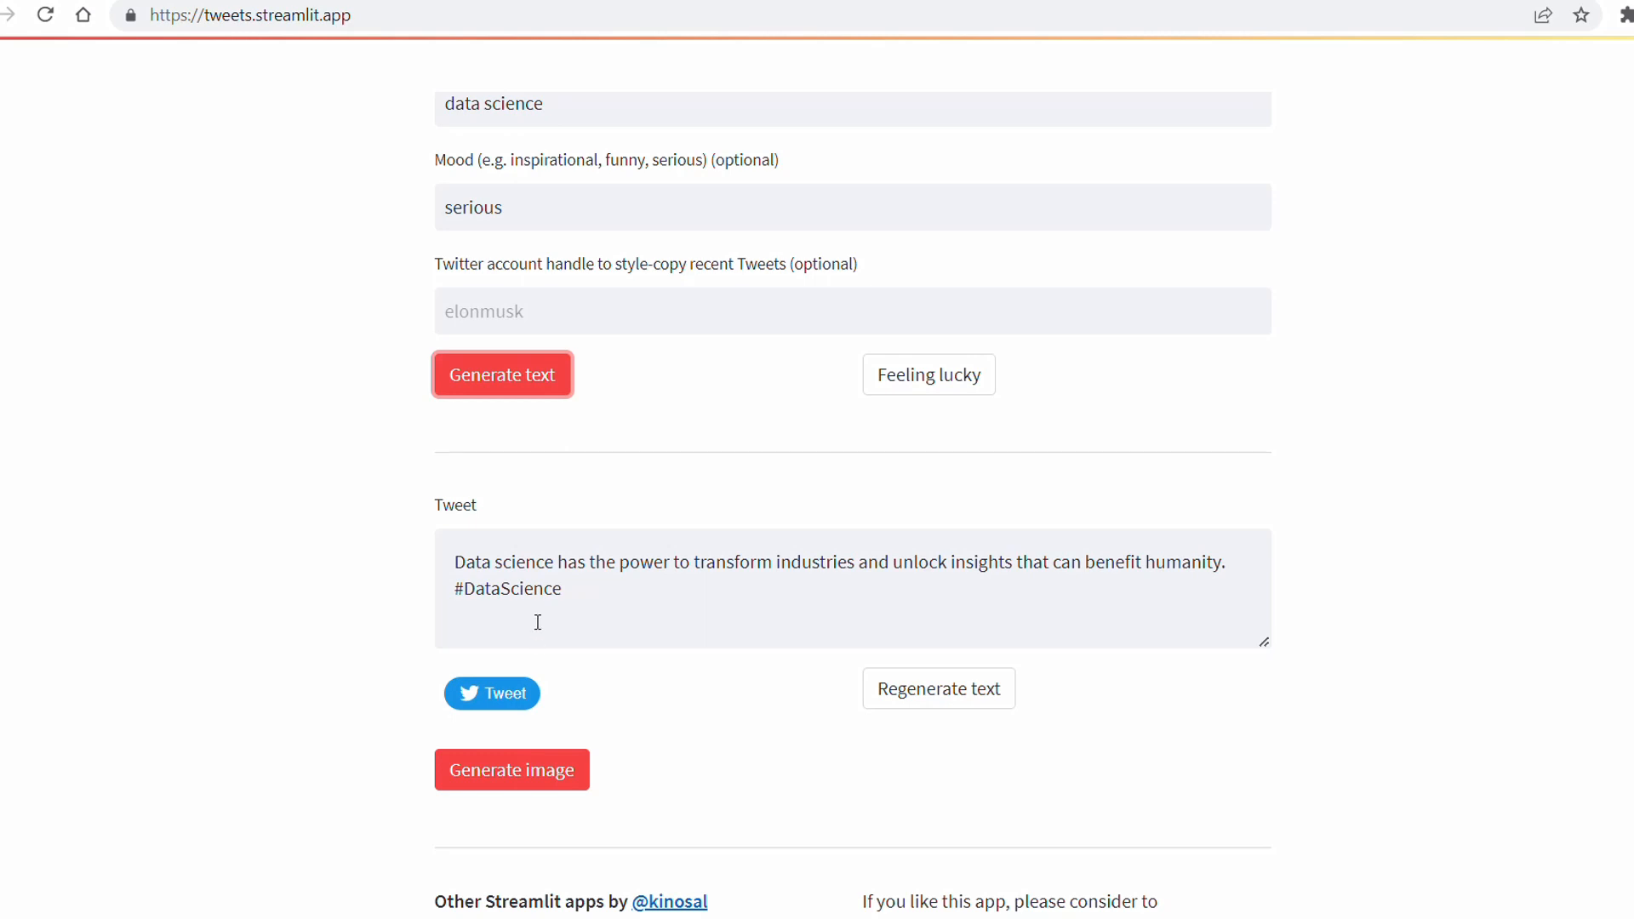
pyautogui.scroll(3, 537, 622)
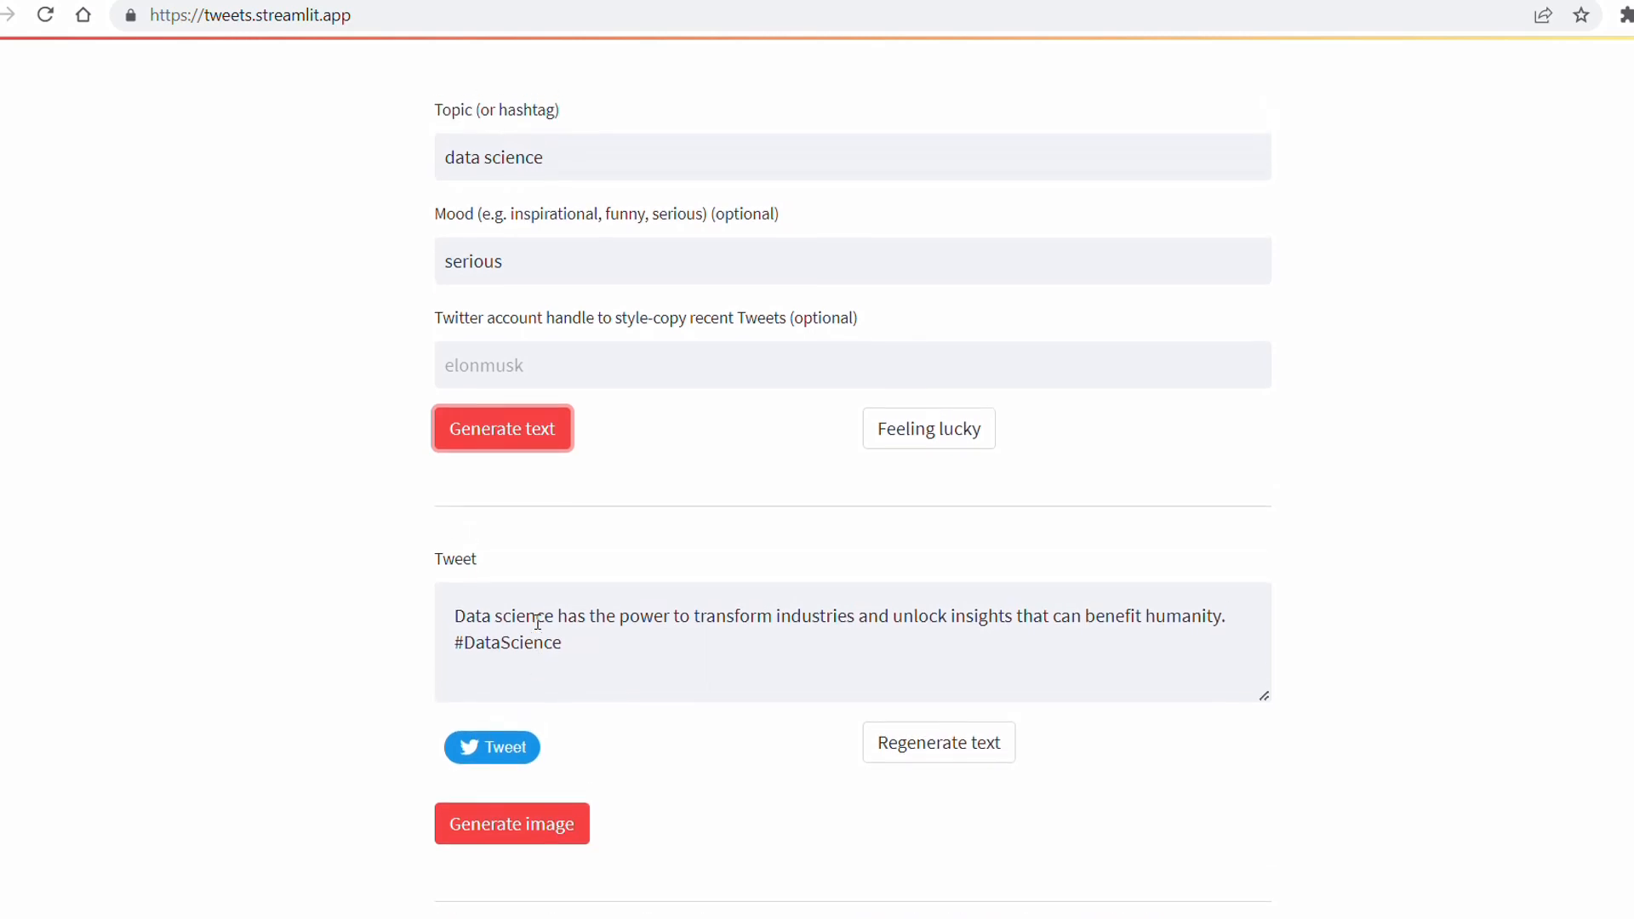
pyautogui.scroll(3, 537, 621)
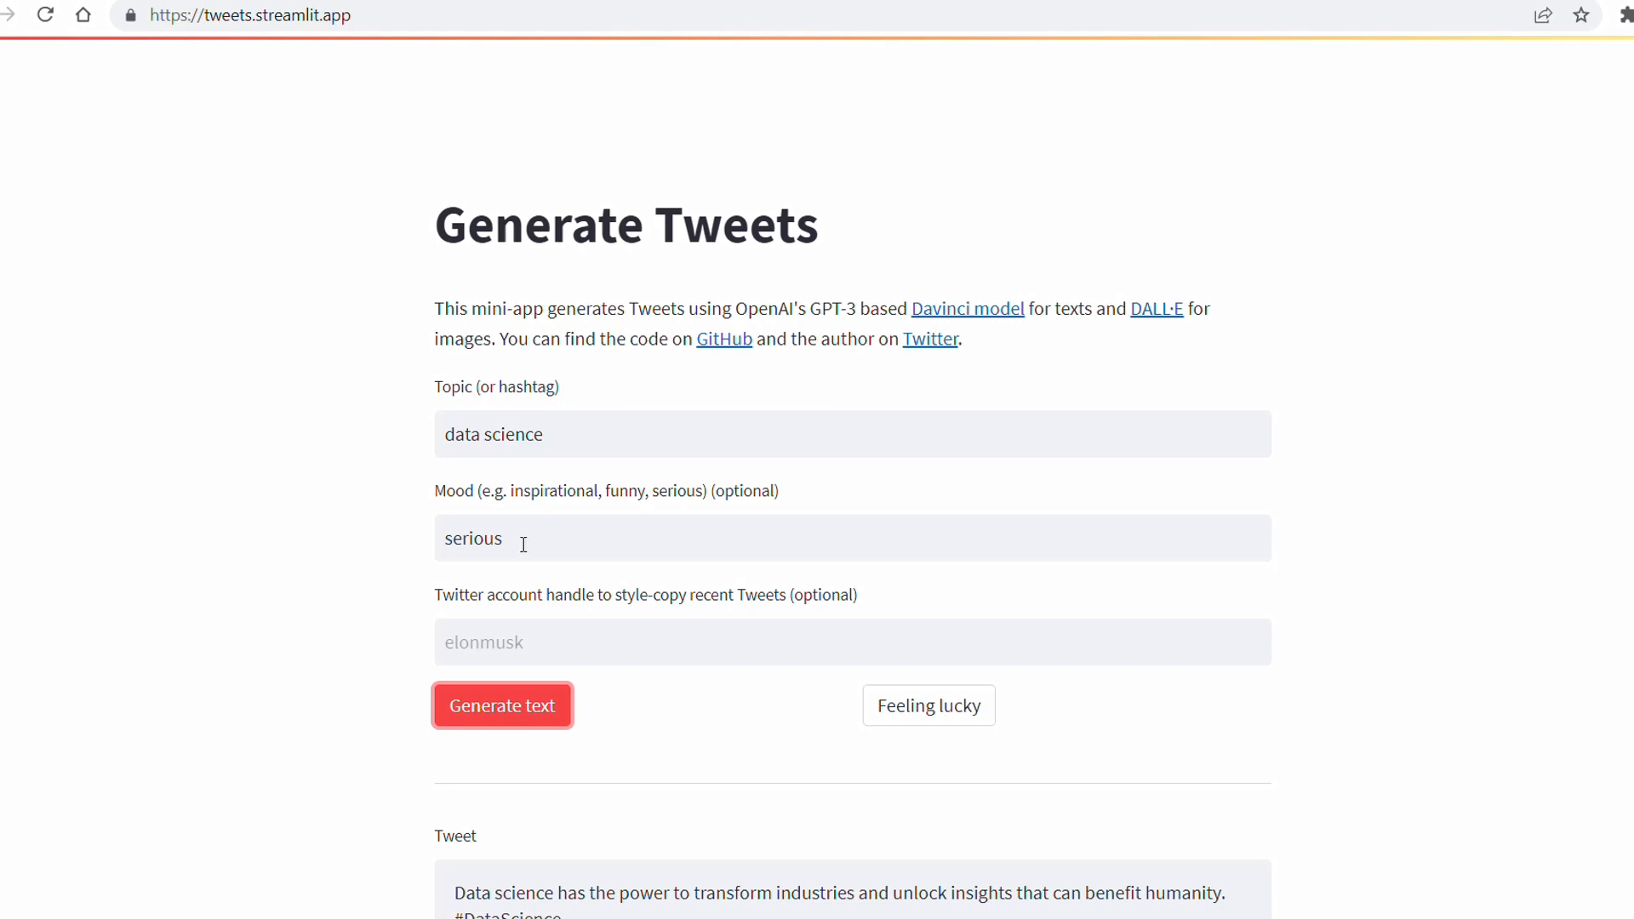
pyautogui.scroll(-1, 522, 543)
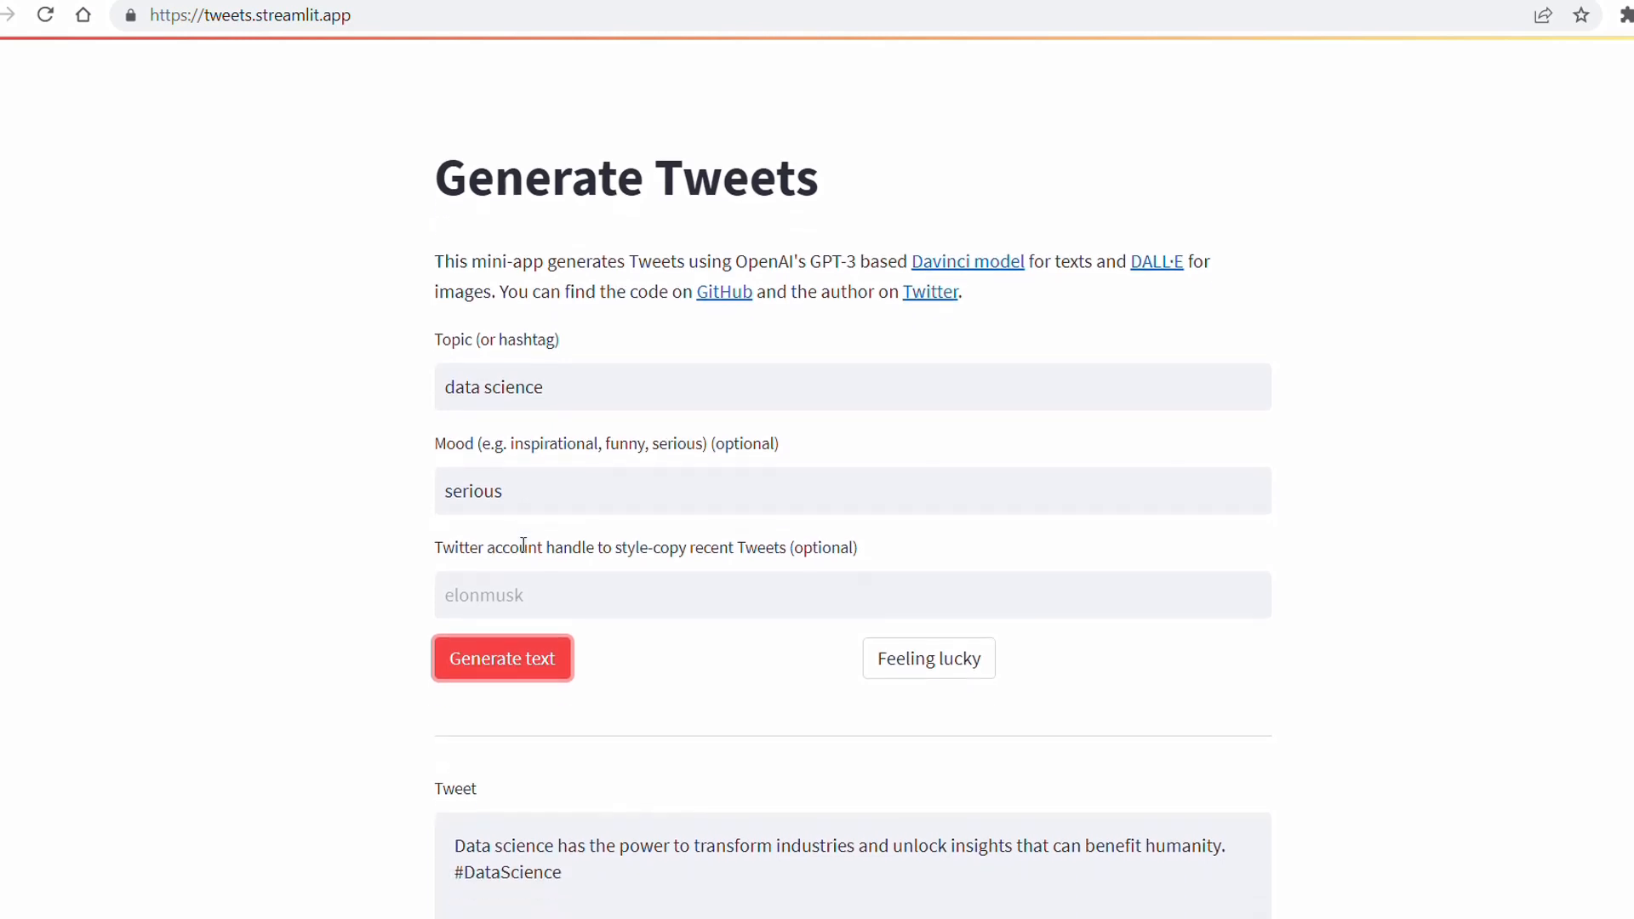